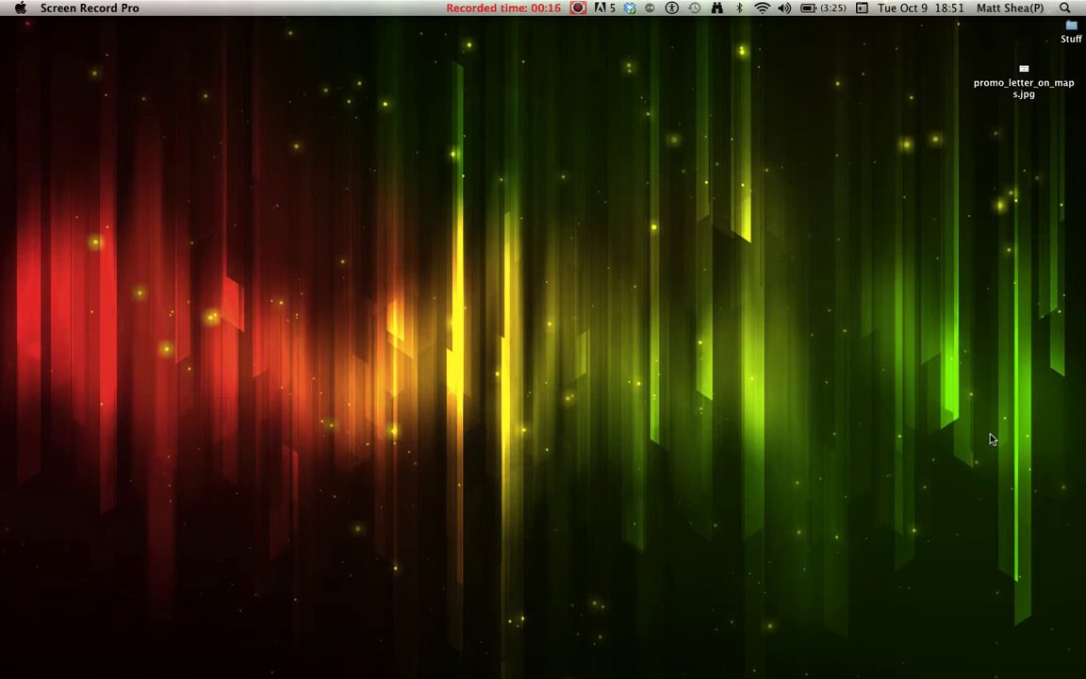
# - Launch PowerPoint and create a new presentation from the Horizon theme in the Presentation Gallery
pyautogui.moveTo(783, 674)
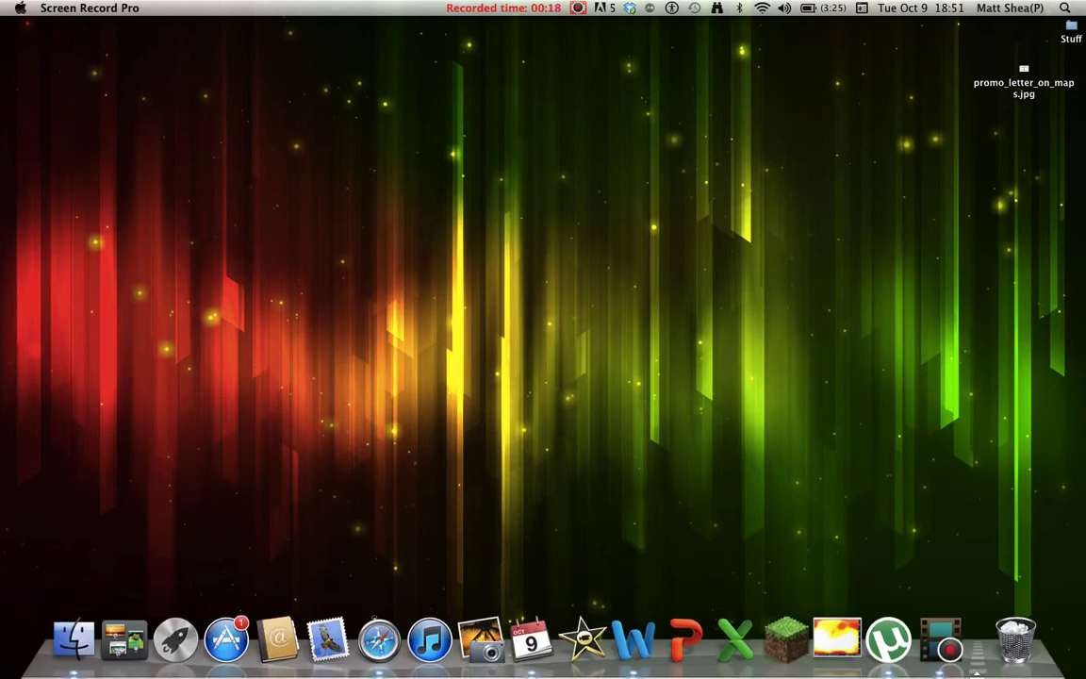
pyautogui.click(685, 643)
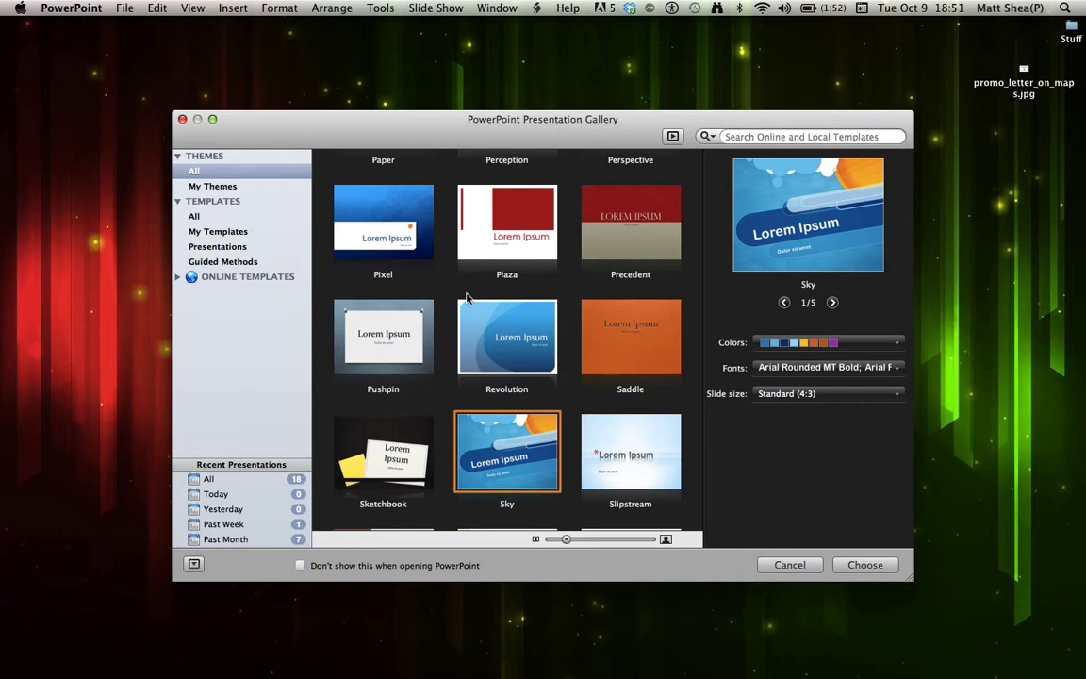
pyautogui.scroll(10, 466, 298)
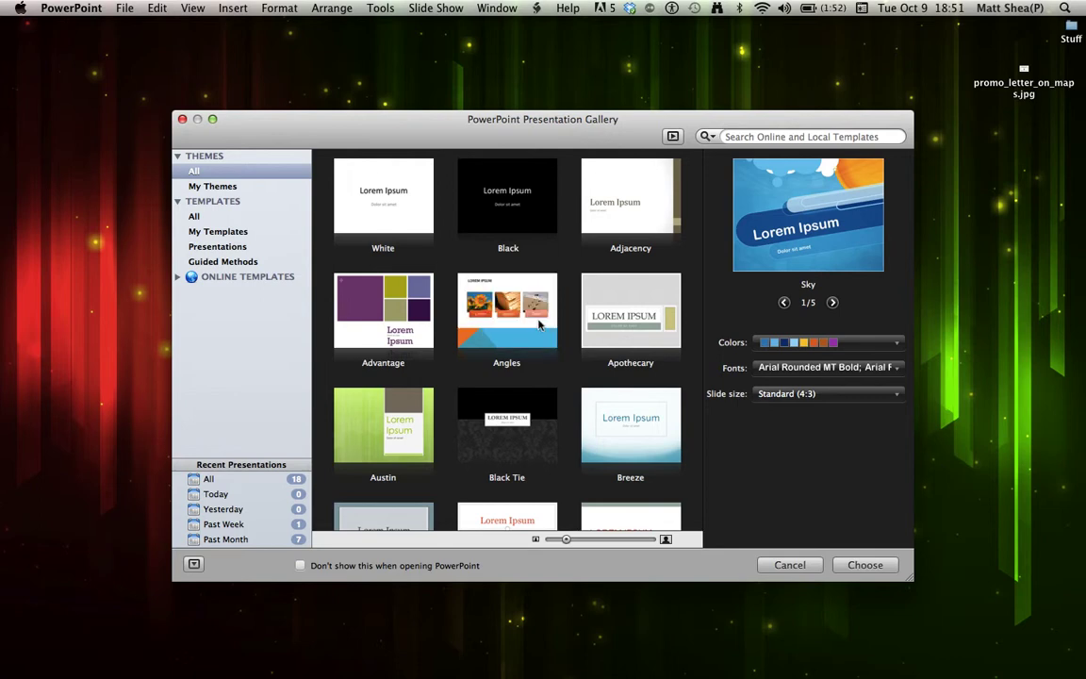
pyautogui.scroll(-8, 572, 347)
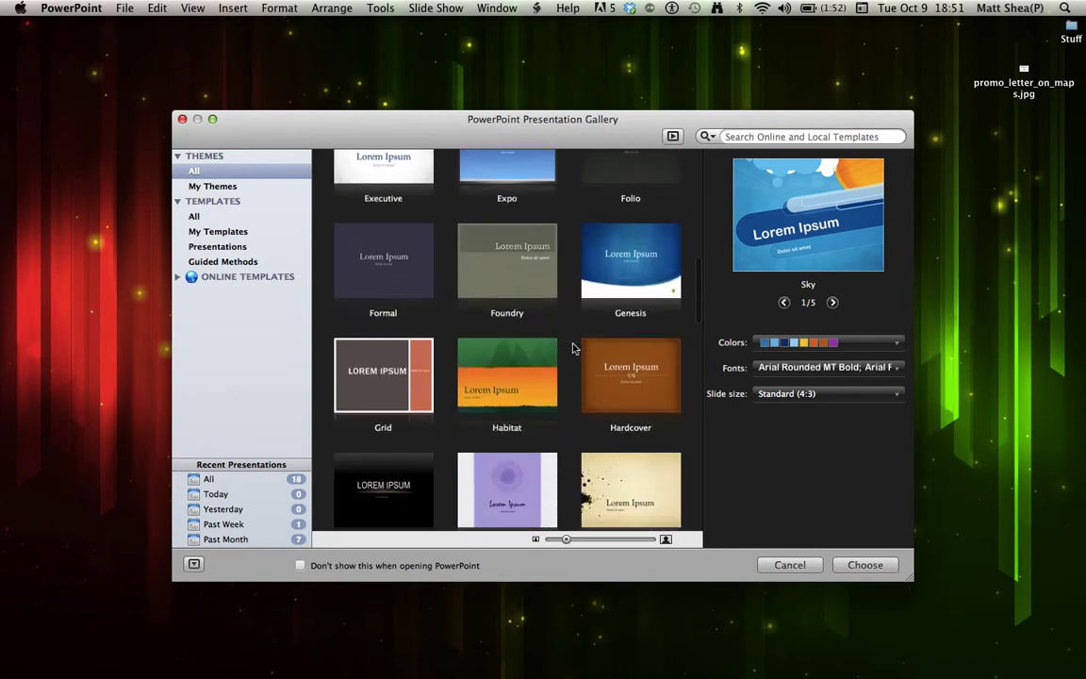
pyautogui.scroll(-3, 572, 348)
pyautogui.scroll(-1, 572, 348)
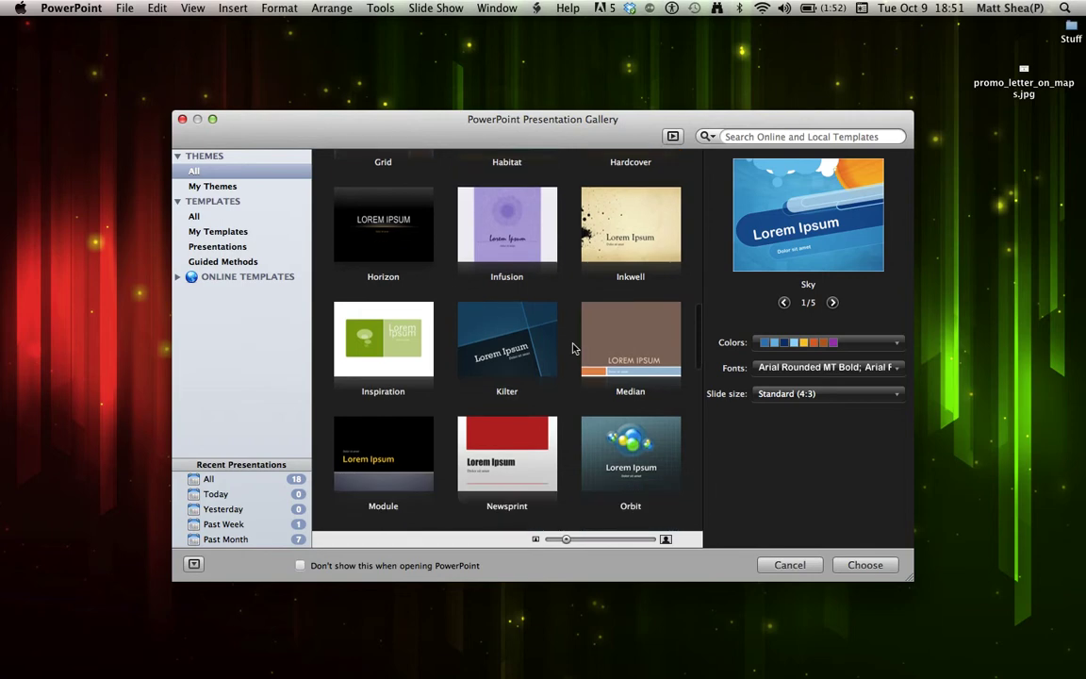
pyautogui.doubleClick(413, 235)
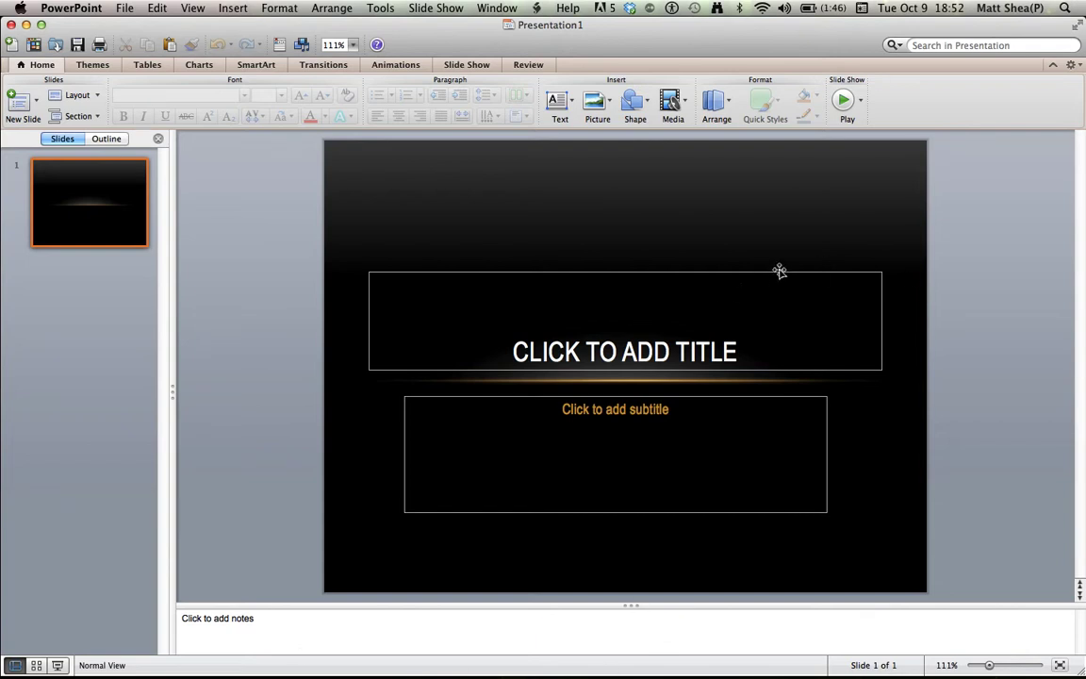
# - Place the cursor in the empty title placeholder of the new Horizon title slide
pyautogui.click(672, 341)
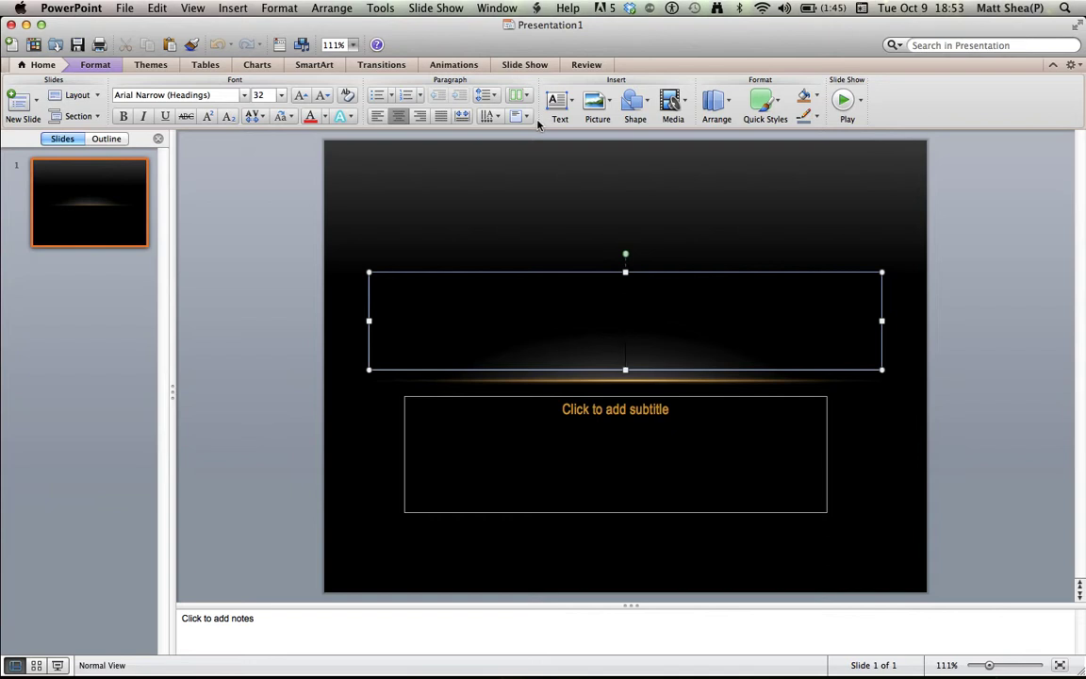
# - Type the heading EXAMPLE POWER POINT on the title slide, correcting typos along the way
pyautogui.write('EX')
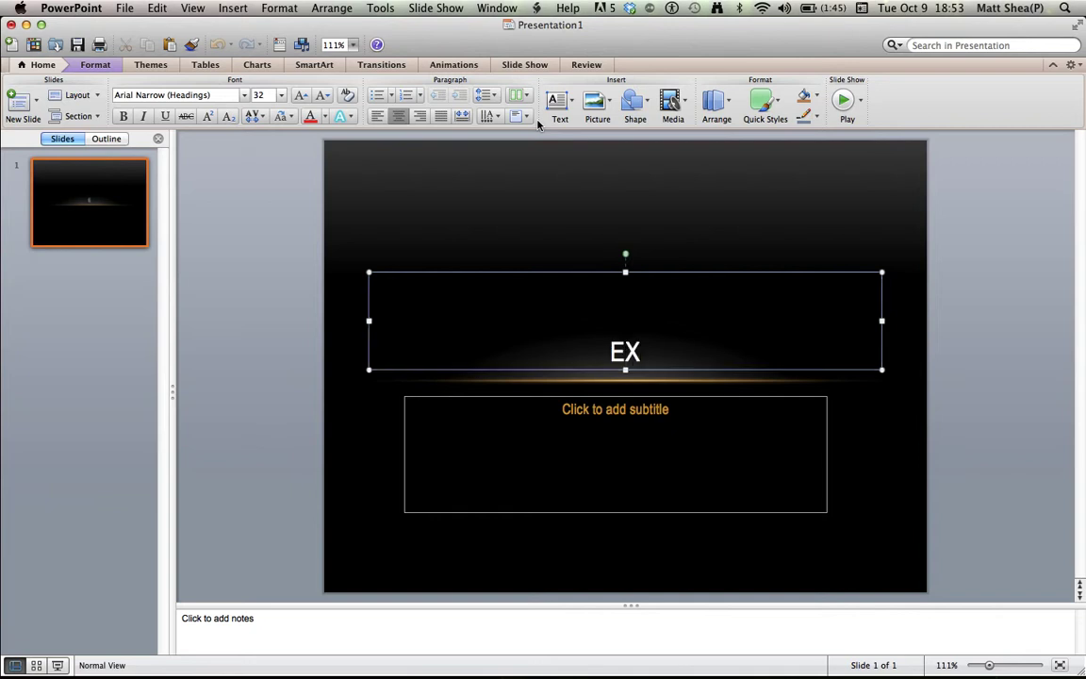
pyautogui.write('AMPLE POWDER')
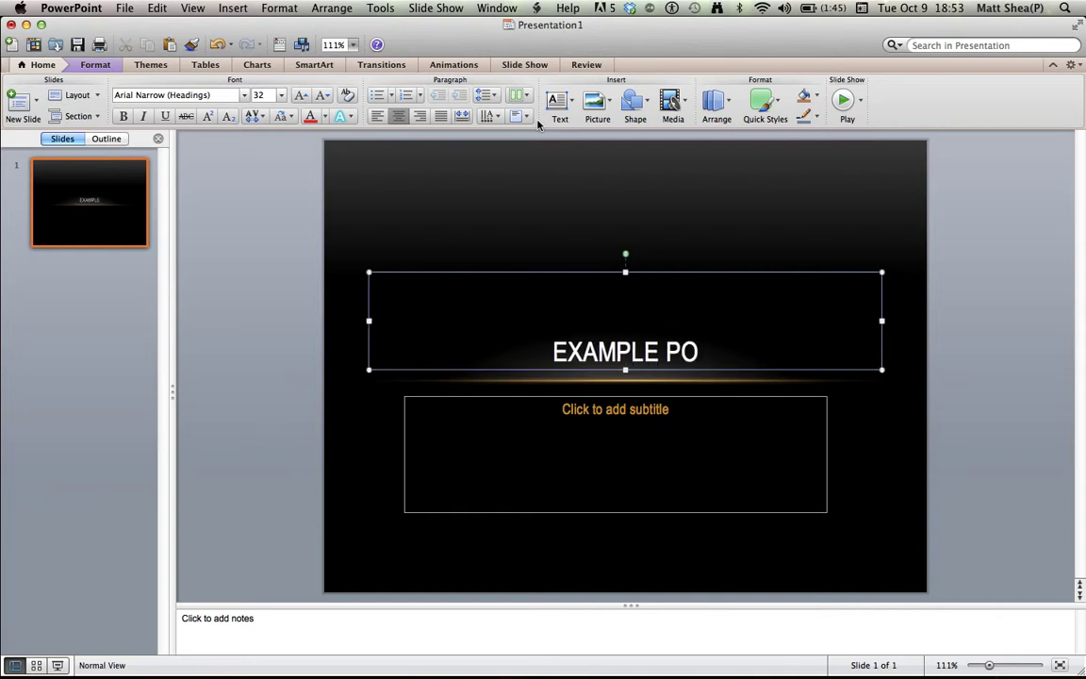
pyautogui.press('BackSpace')
pyautogui.press('BackSpace')
pyautogui.press('BackSpace')
pyautogui.press('BackSpace')
pyautogui.write('WER P')
pyautogui.press('BackSpace')
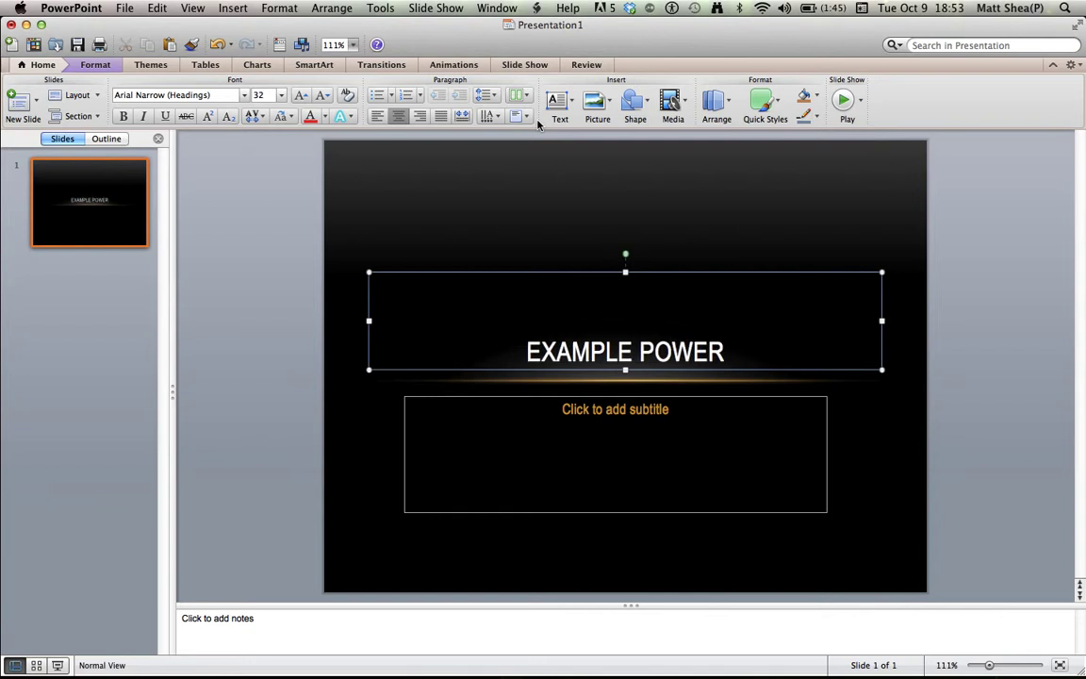
pyautogui.write('POINT')
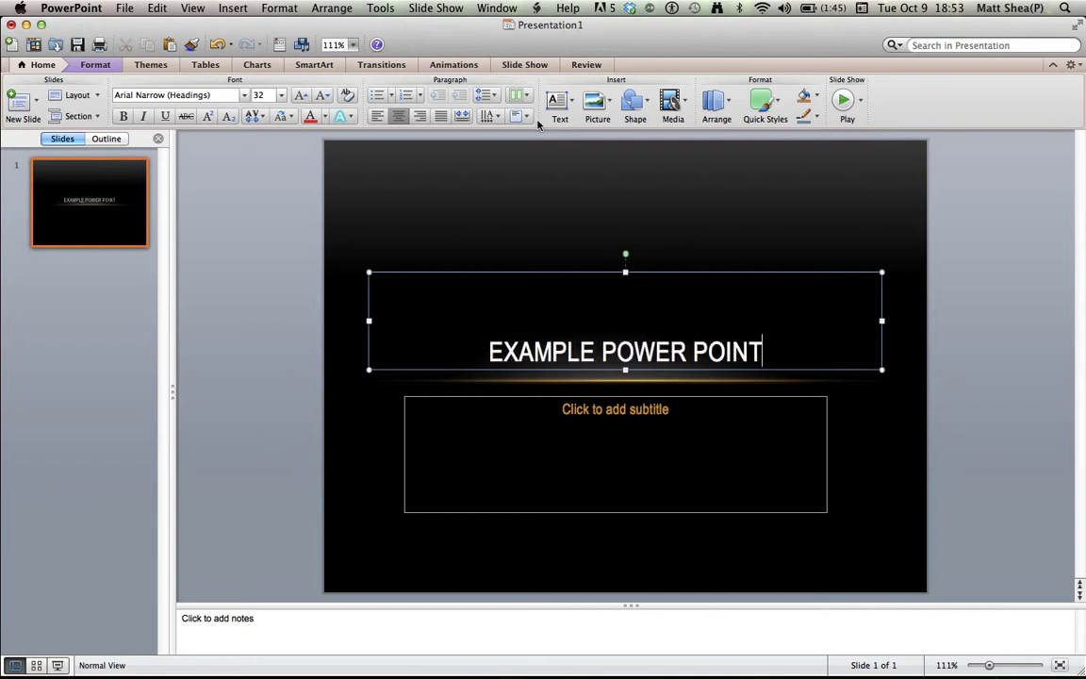
pyautogui.click(563, 411)
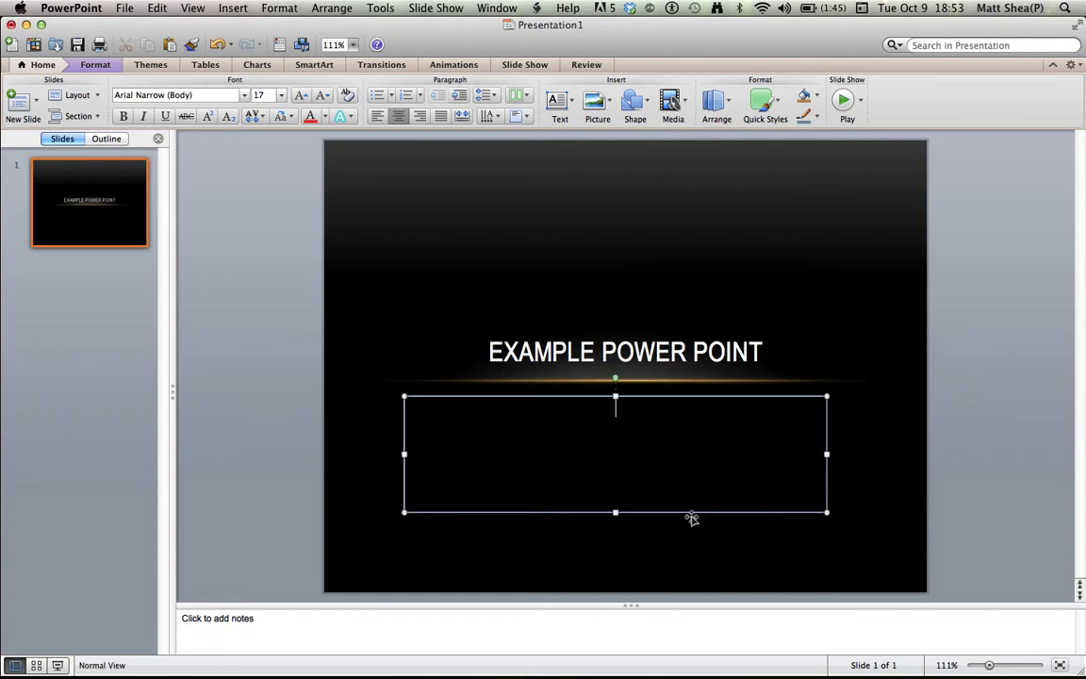
# - Enter the subtitle byline 'By:' followed by the author's handle, fixing typos
pyautogui.click(773, 582)
pyautogui.click(665, 412)
pyautogui.write('Bu')
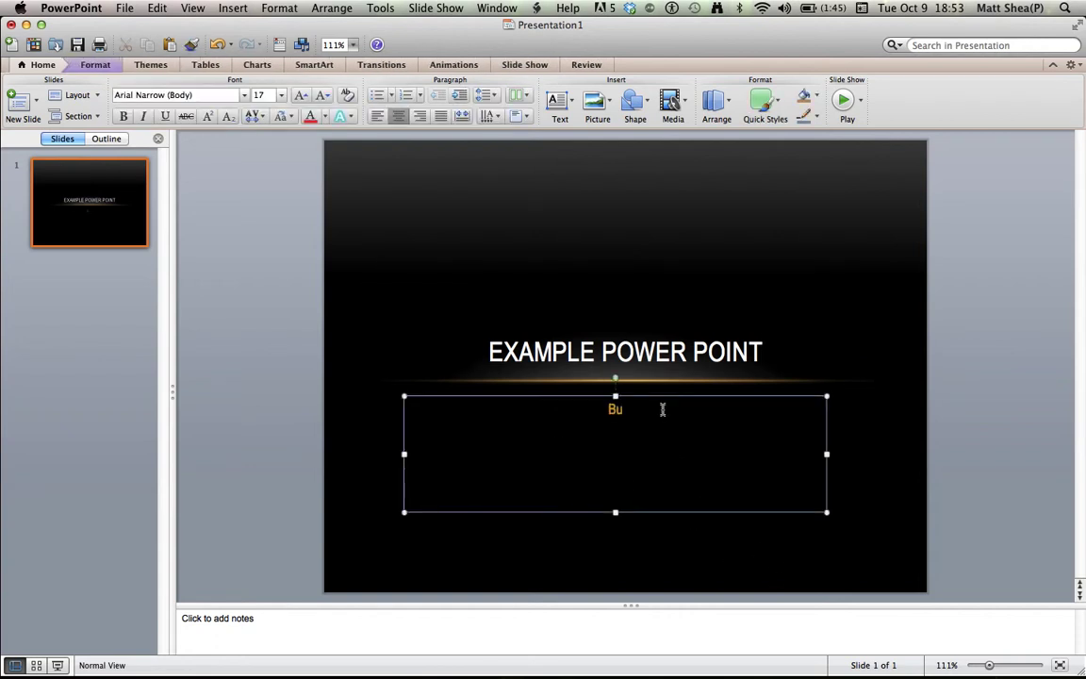
pyautogui.press('BackSpace')
pyautogui.write('y')
pyautogui.write(';')
pyautogui.press('BackSpace')
pyautogui.write(': Ms123132')
pyautogui.click(687, 581)
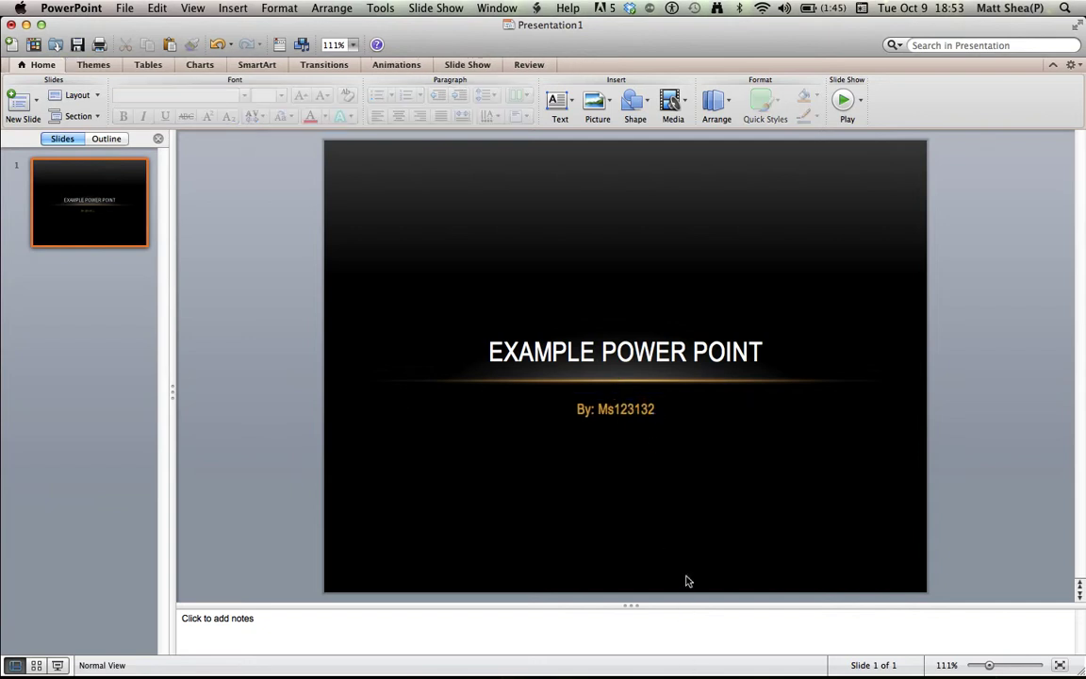
# - Insert a new slide using the Horizon Comparison layout and select its title placeholder
pyautogui.click(39, 98)
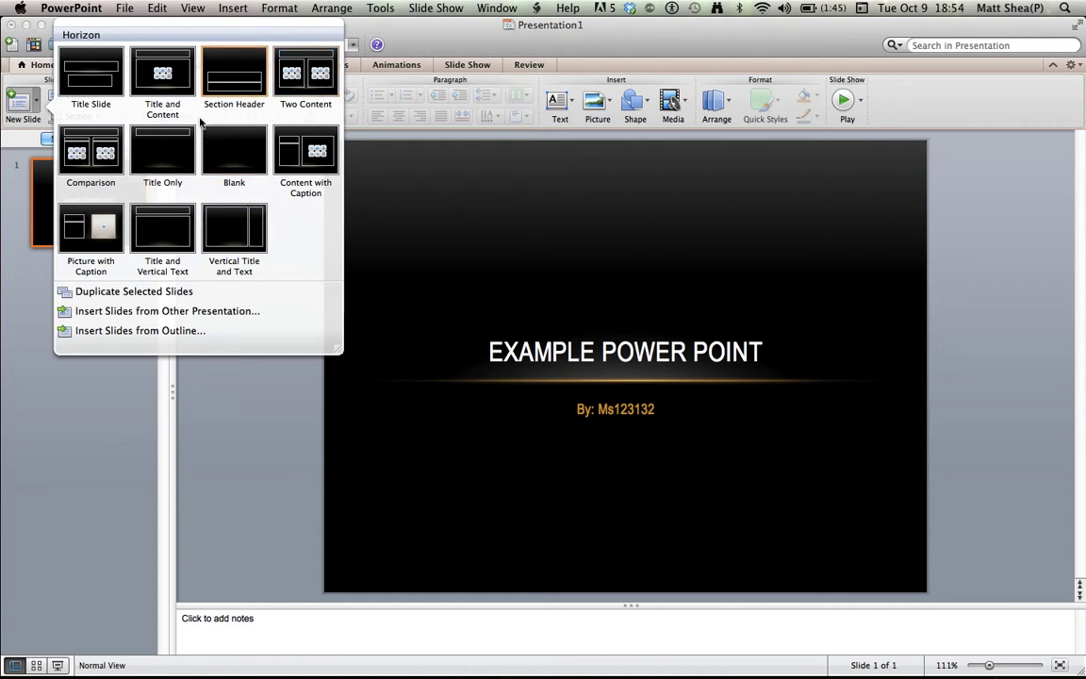
pyautogui.click(109, 139)
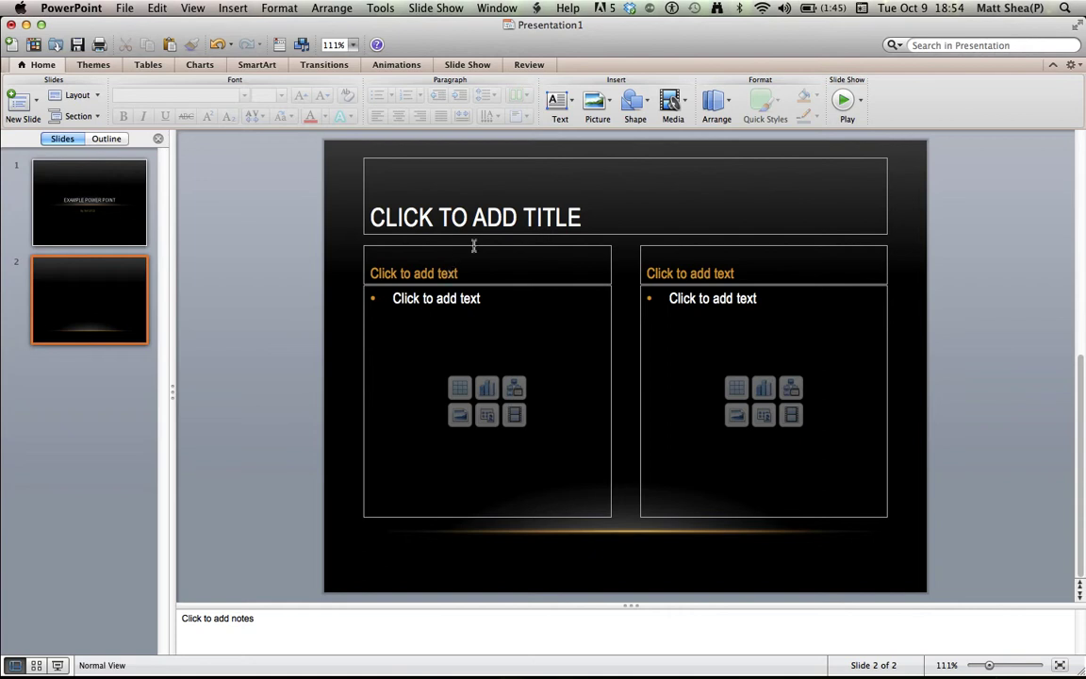
pyautogui.click(496, 212)
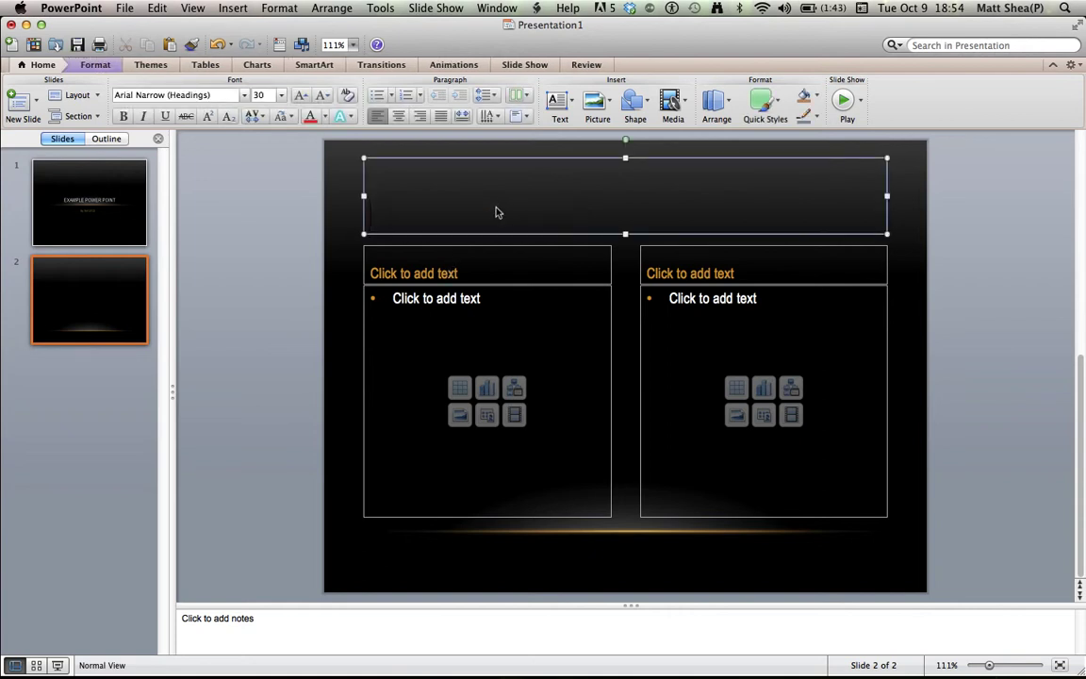
# - Title slide 2 NUCLEAR AND HYDRO POWER, fixing NEUCLEAR via the spelling suggestion
pyautogui.write('NEU')
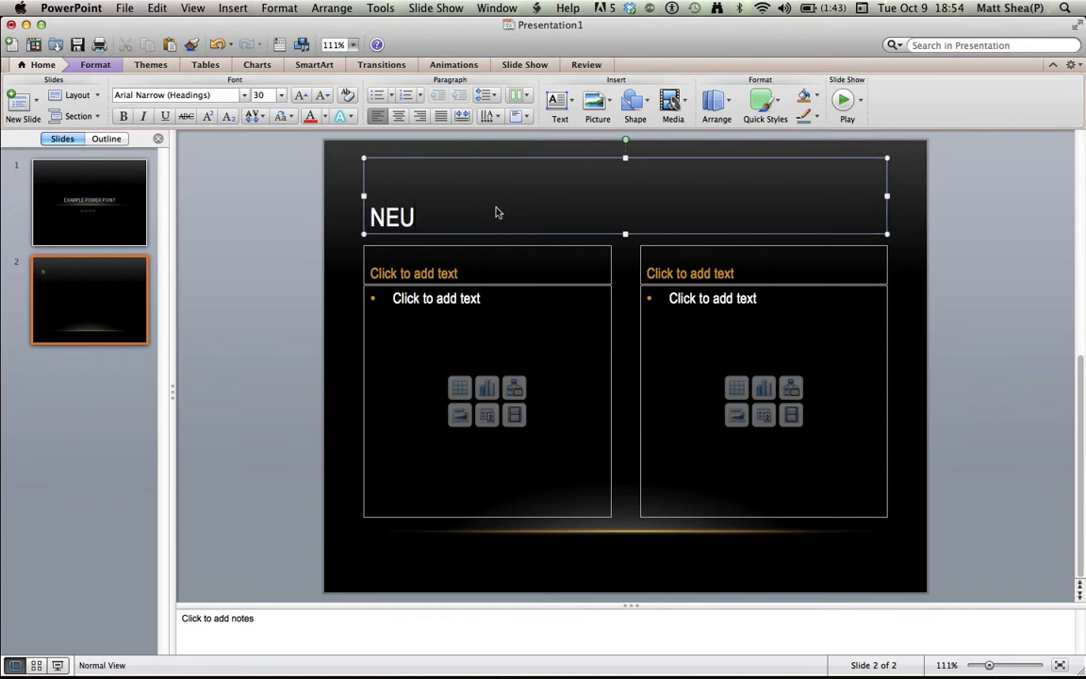
pyautogui.write('CLEAR')
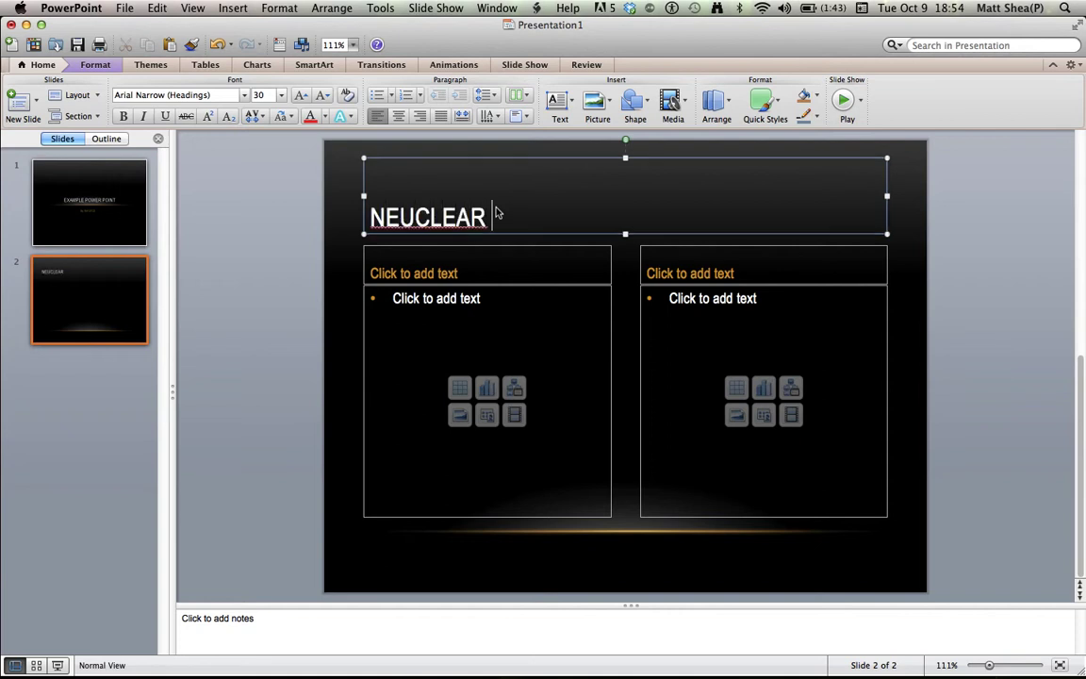
pyautogui.rightClick(416, 196)
pyautogui.click(441, 212)
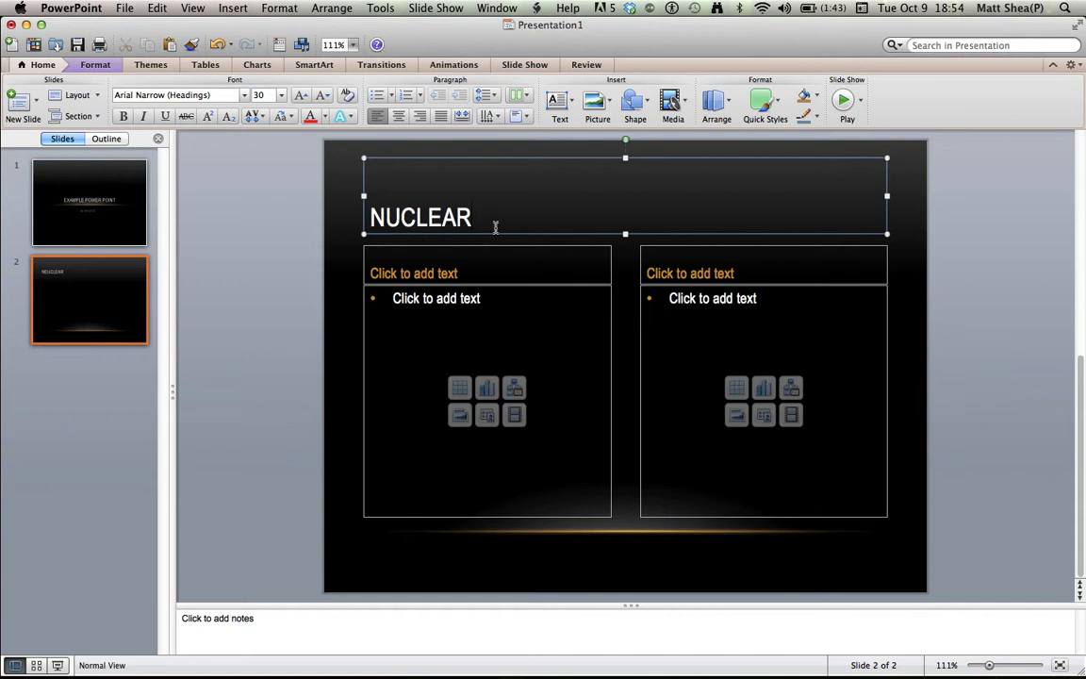
pyautogui.write('AND HYDRO POW')
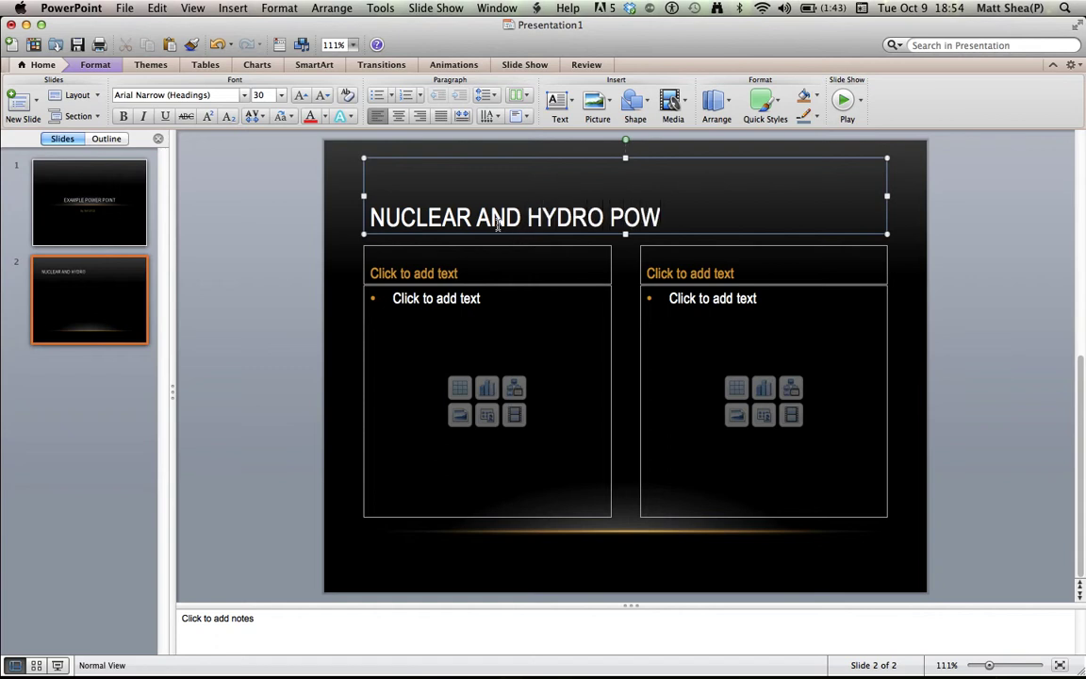
pyautogui.write('ER')
pyautogui.click(431, 270)
# - Label the columns Nuclear and Hydro and type the first Nuclear bullet 'Nuclear Power Lats Long'
pyautogui.write('Nu')
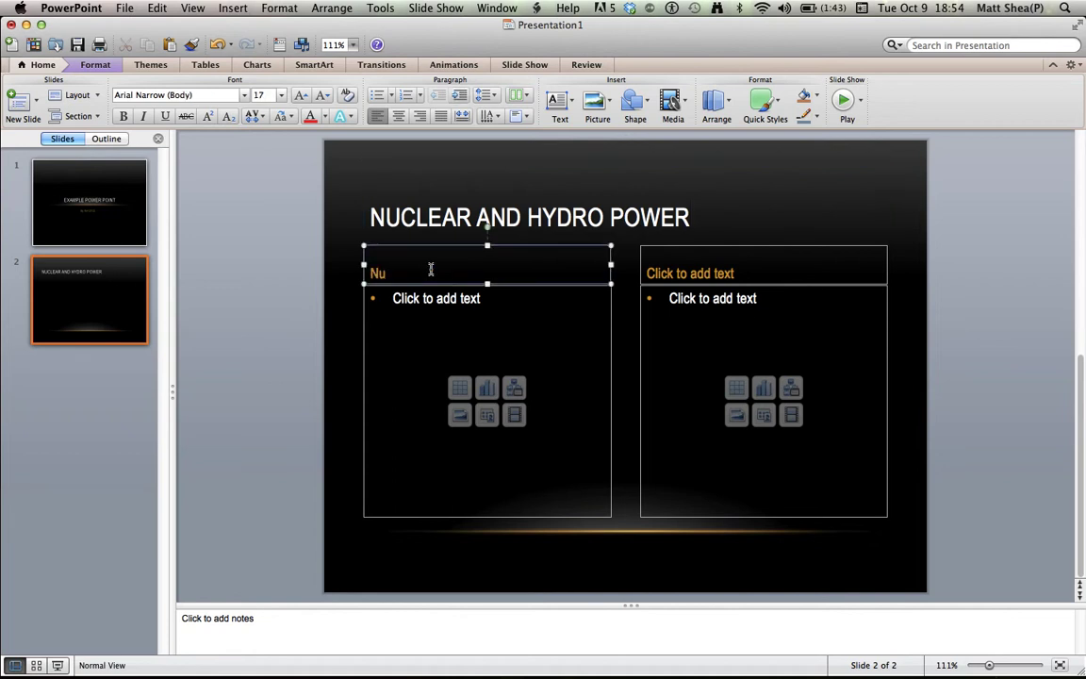
pyautogui.write('clear')
pyautogui.click(687, 272)
pyautogui.write('H')
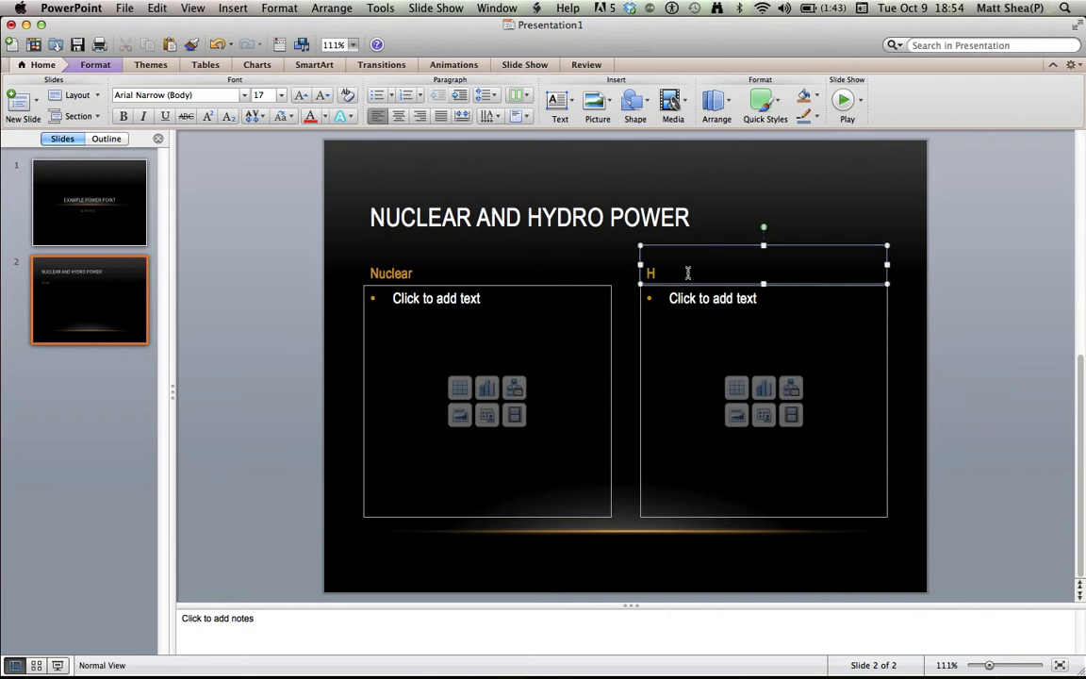
pyautogui.write('ydro')
pyautogui.click(459, 302)
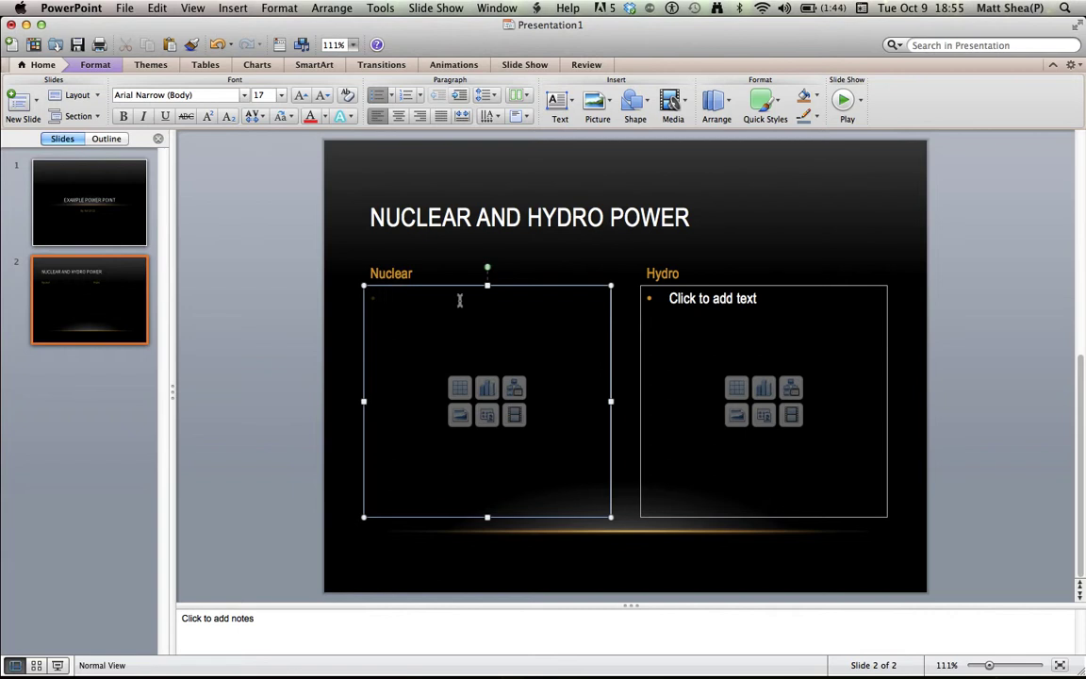
pyautogui.write('Nuclear')
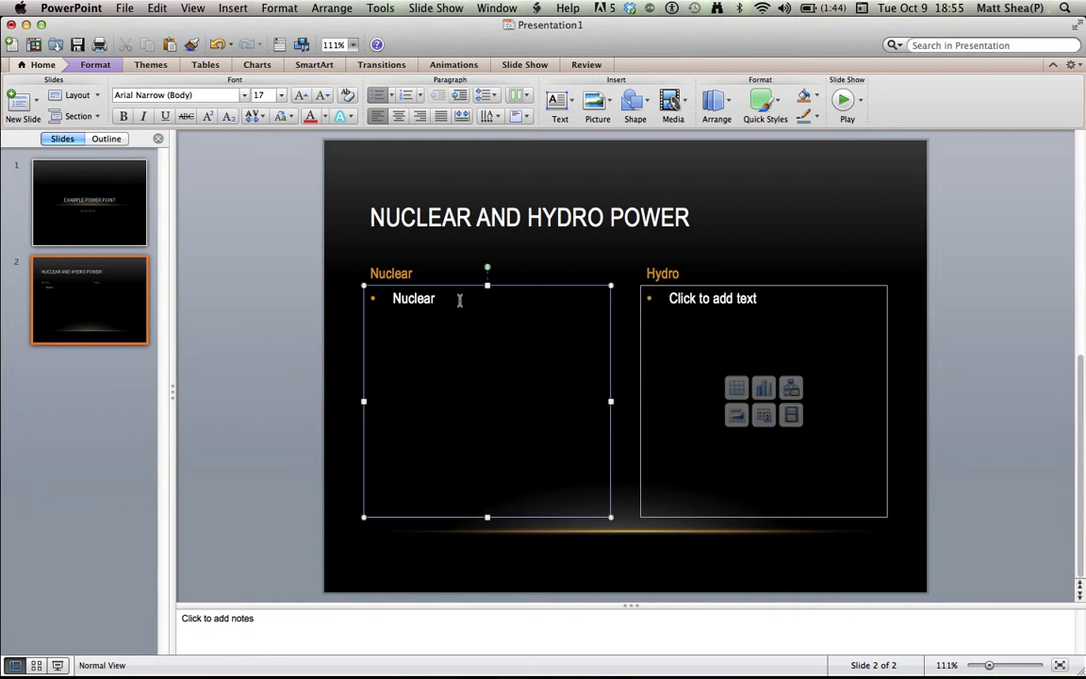
pyautogui.write(' Power Lats Lo')
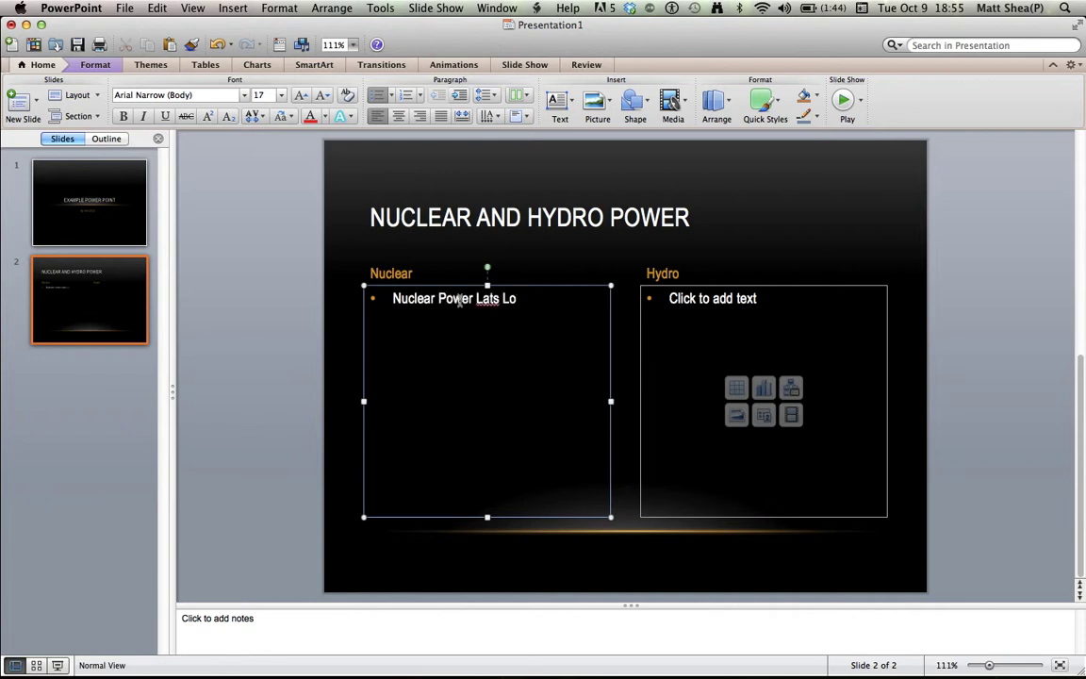
pyautogui.write('ng')
# - Correct 'Lats' to 'Lasts' so the Nuclear bullet reads 'Nuclear Power Lasts Long'
pyautogui.click(488, 298)
pyautogui.write('s')
pyautogui.click(560, 300)
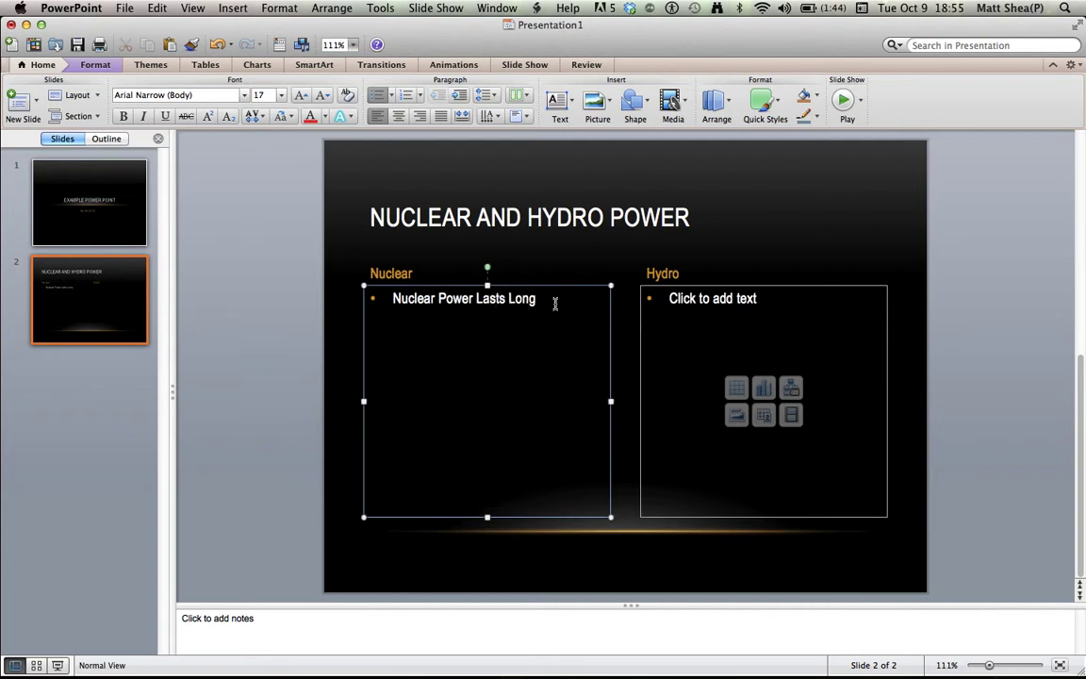
pyautogui.click(759, 303)
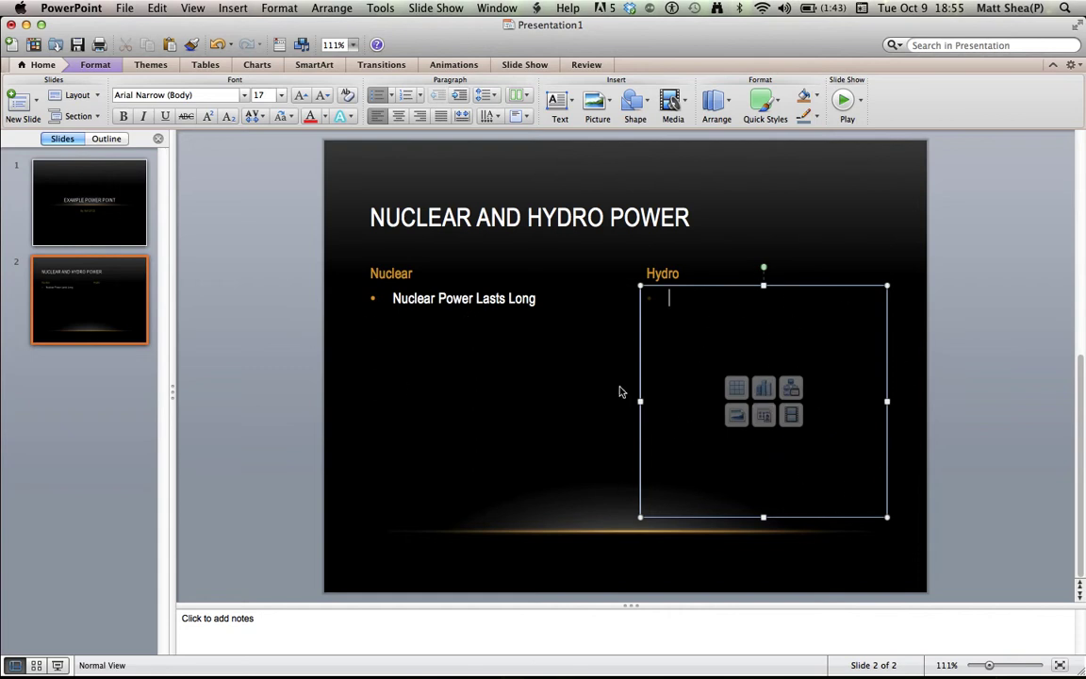
# - Set the slide 2 title to Andale Mono at 32 pt and centre it
pyautogui.click(642, 199)
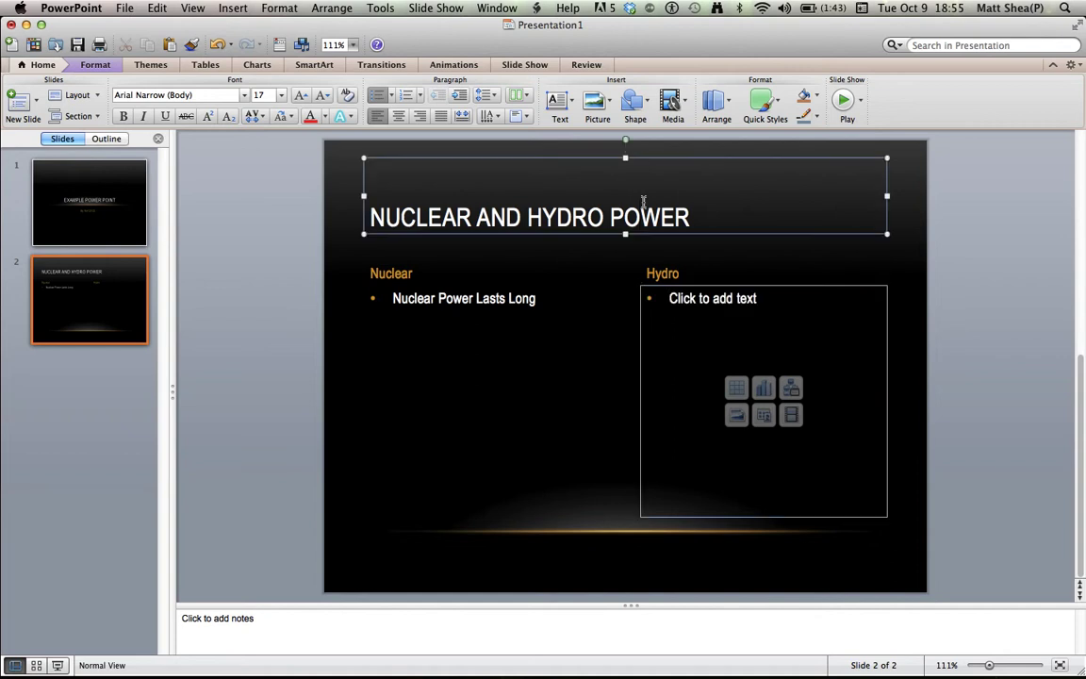
pyautogui.moveTo(696, 199); pyautogui.dragTo(314, 203)
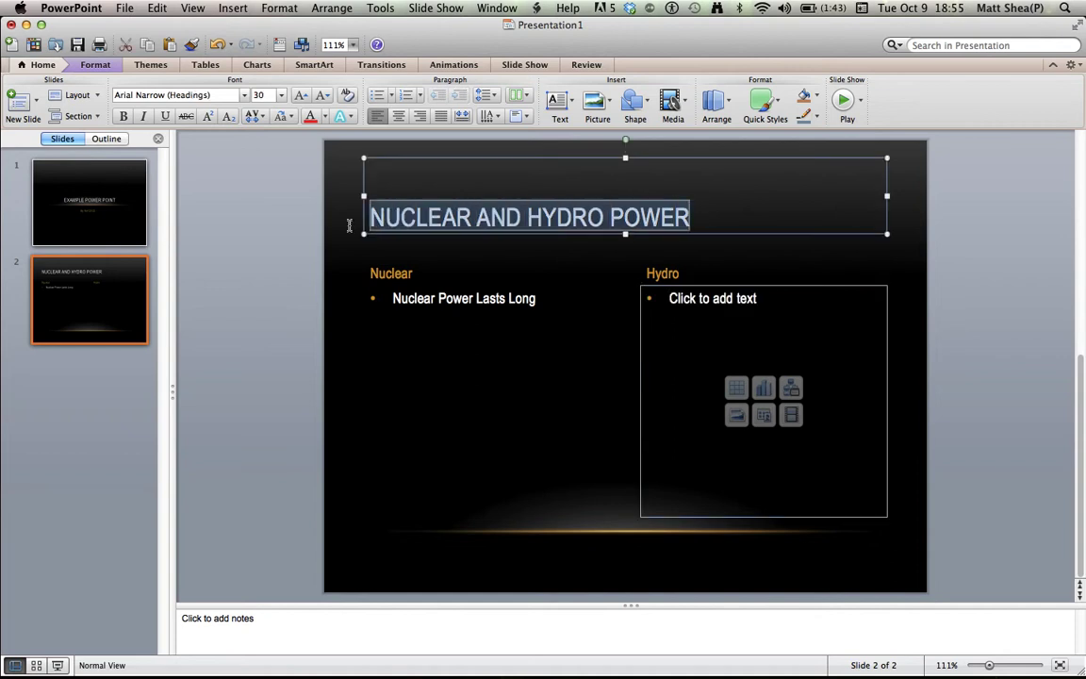
pyautogui.click(281, 95)
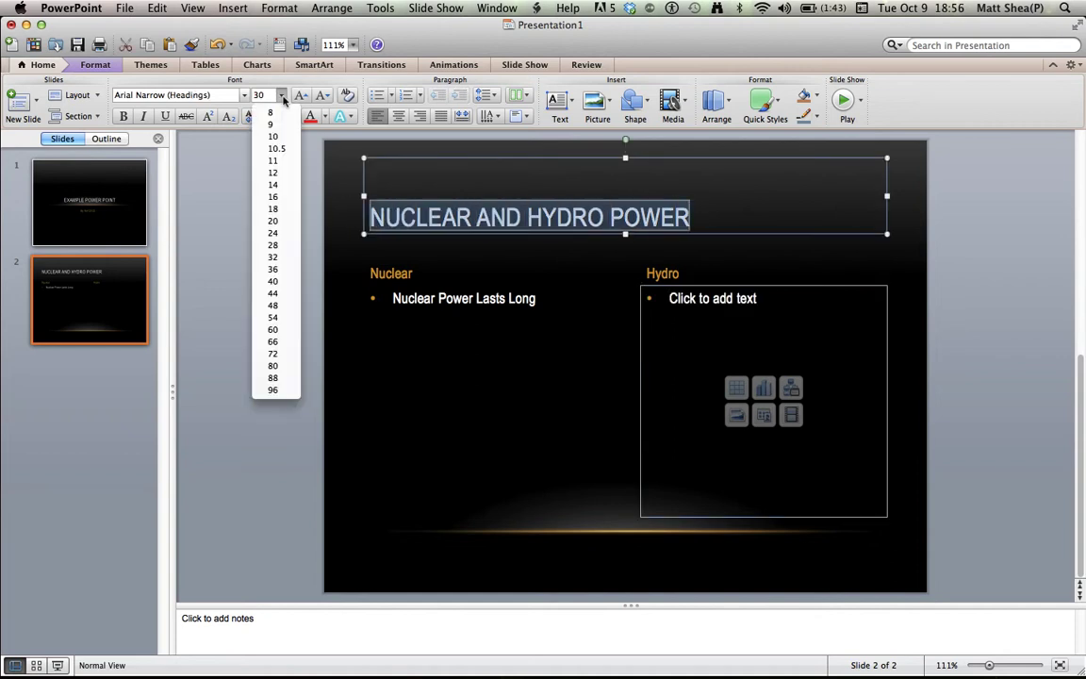
pyautogui.click(273, 256)
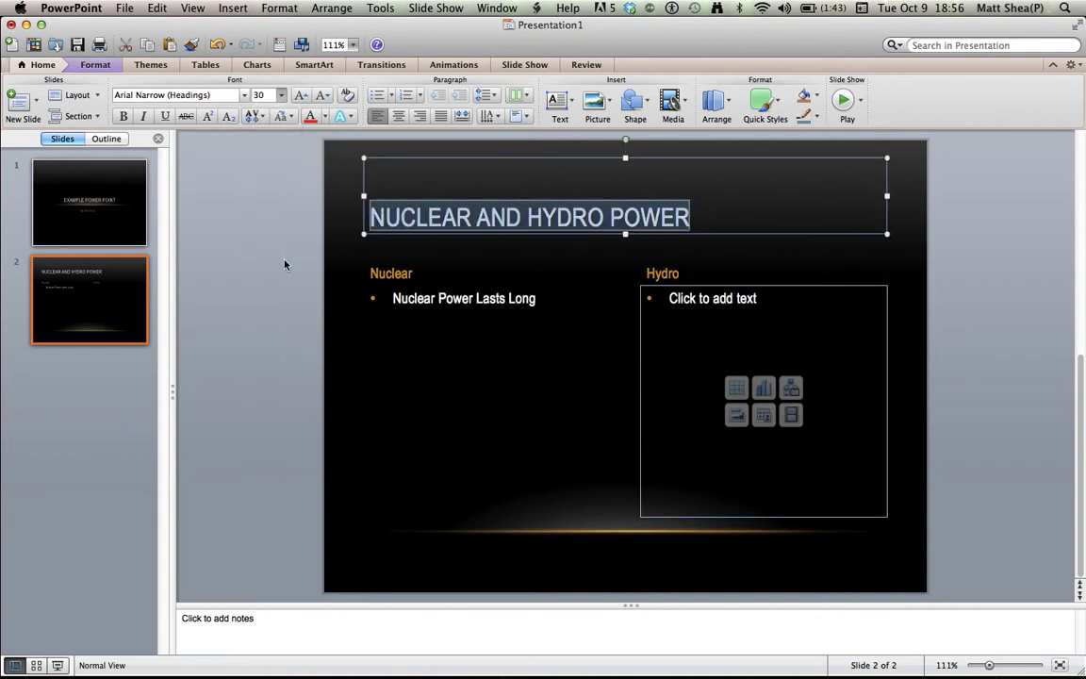
pyautogui.click(244, 95)
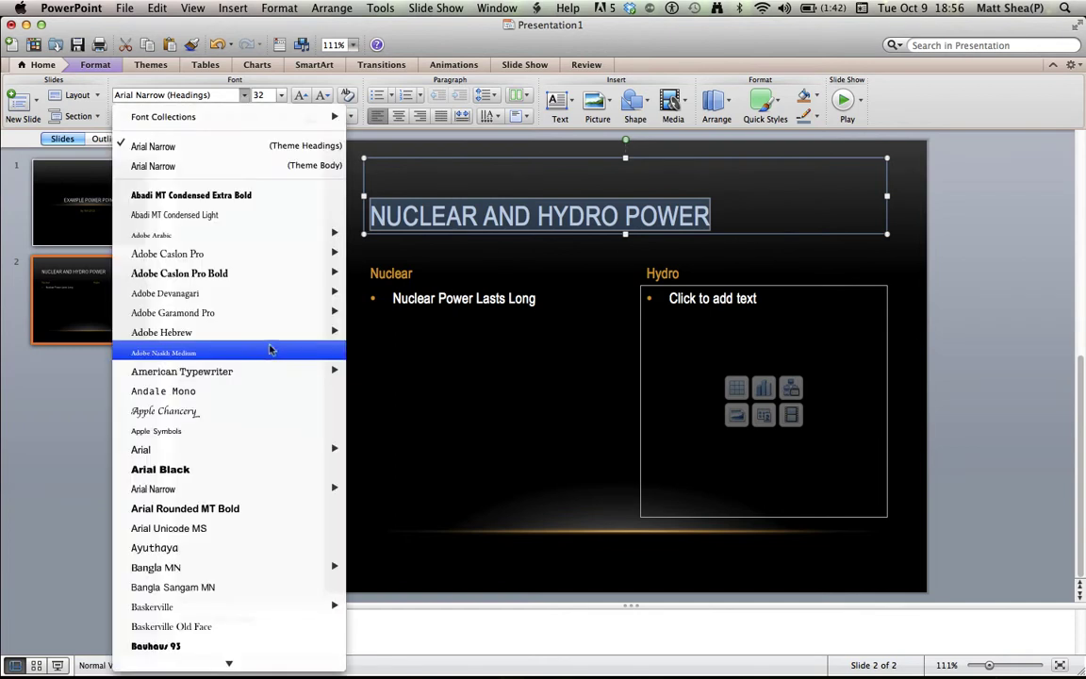
pyautogui.click(235, 393)
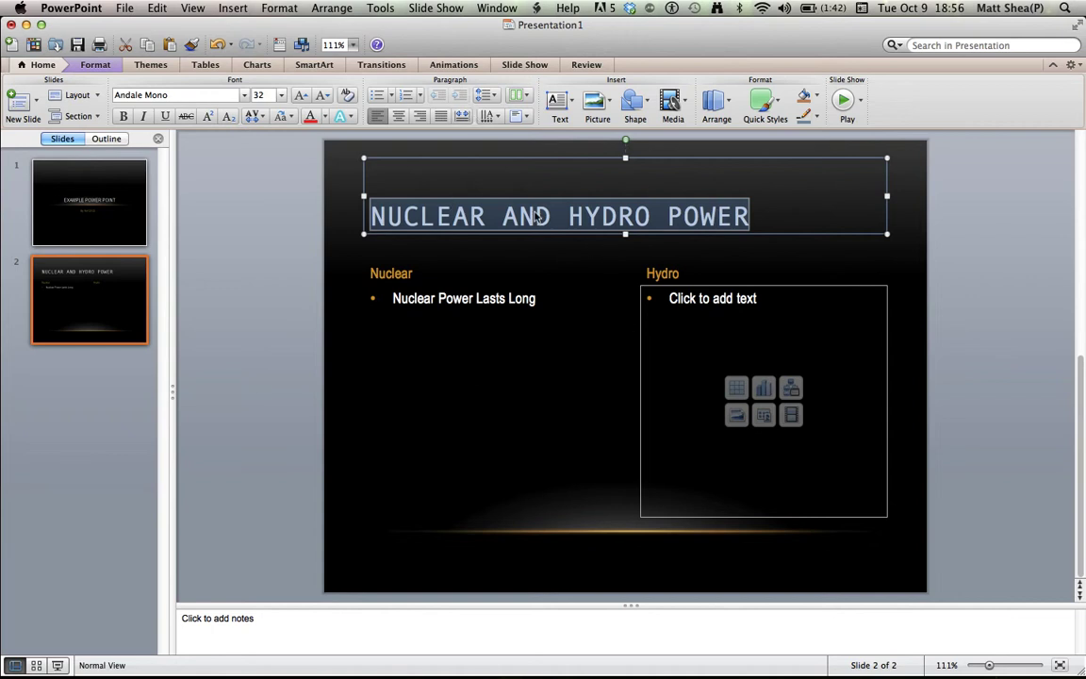
pyautogui.click(407, 116)
pyautogui.click(514, 369)
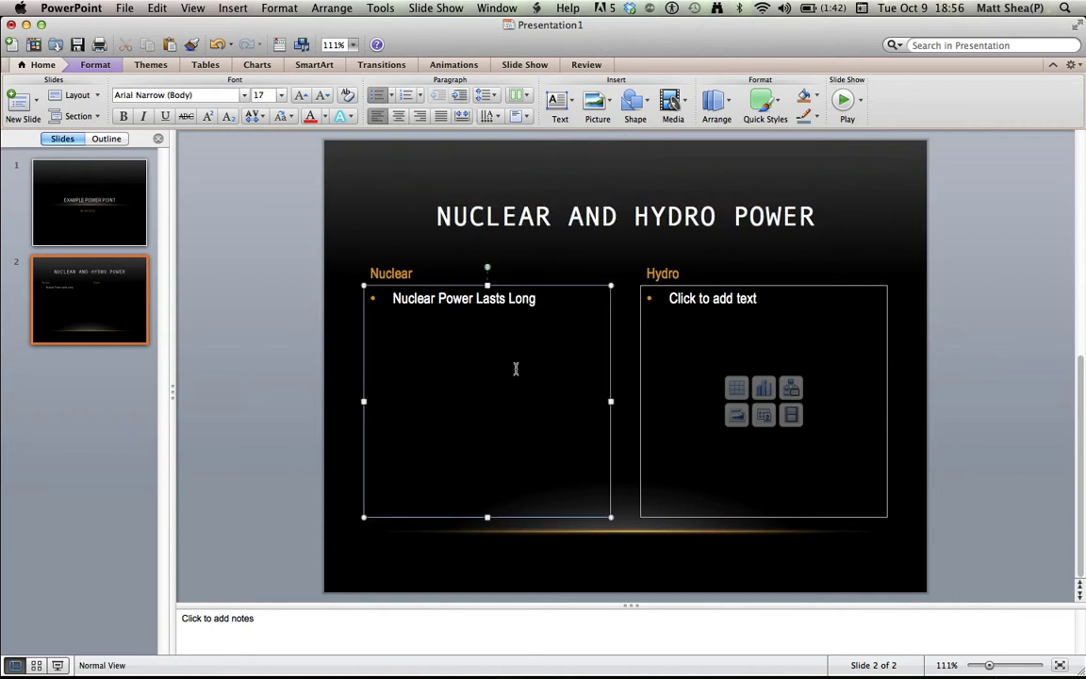
# - Look through the Themes, Format, Tables and Charts ribbon options
pyautogui.click(132, 65)
pyautogui.click(117, 66)
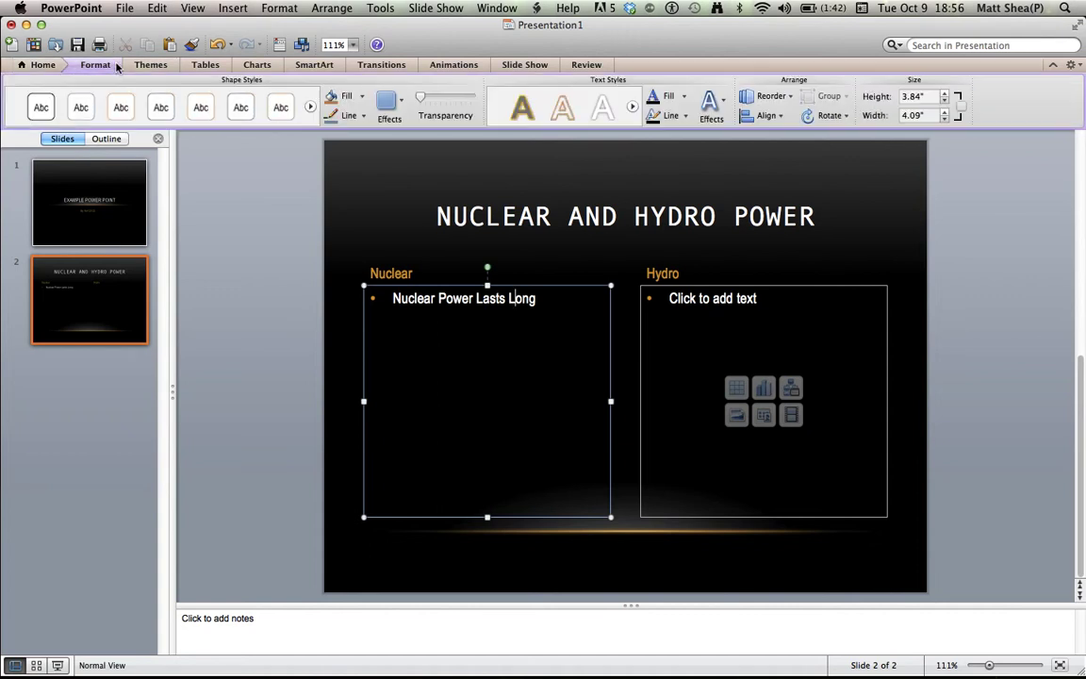
pyautogui.click(212, 65)
pyautogui.click(256, 65)
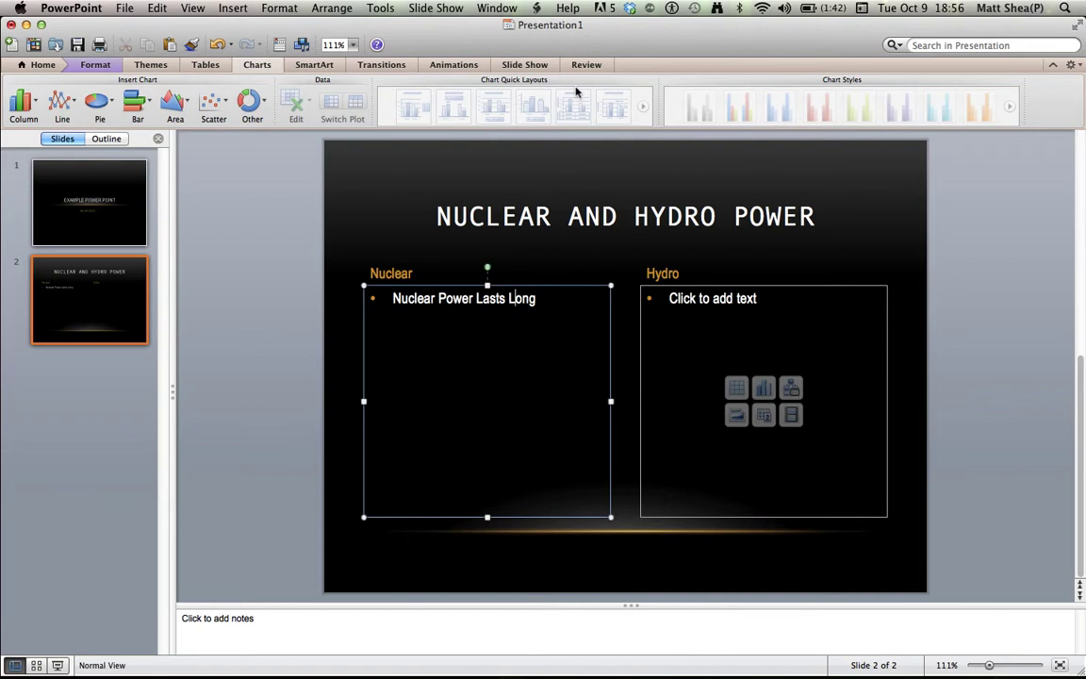
# - Apply the Dissolve In entrance effect from Animations and return to the title slide
pyautogui.click(443, 64)
pyautogui.click(207, 103)
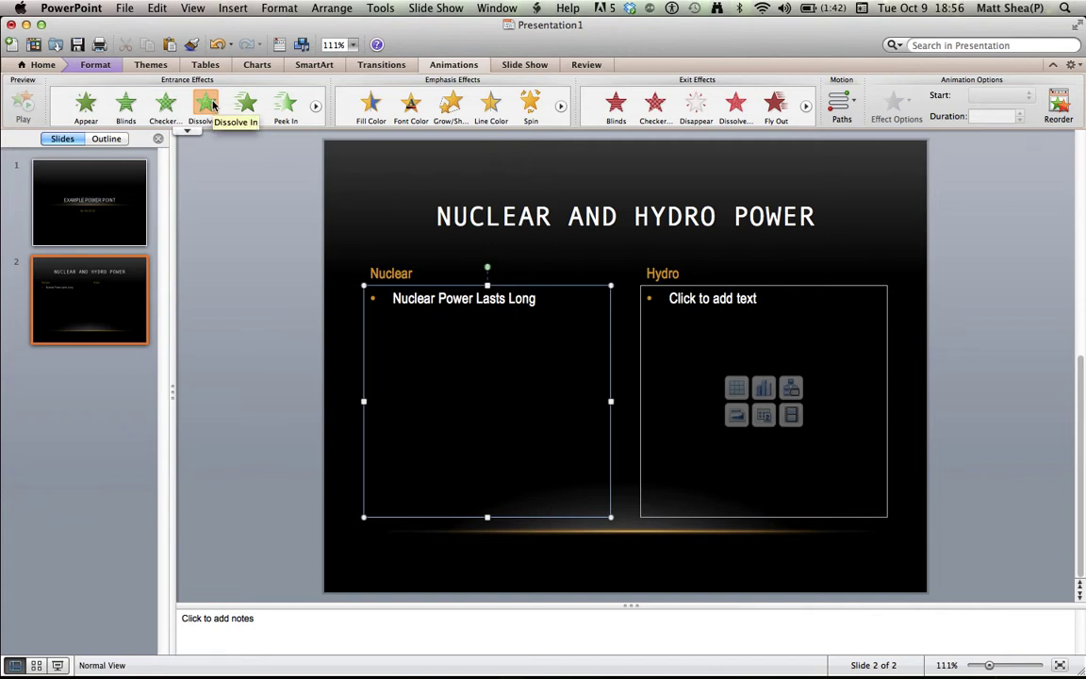
pyautogui.click(93, 181)
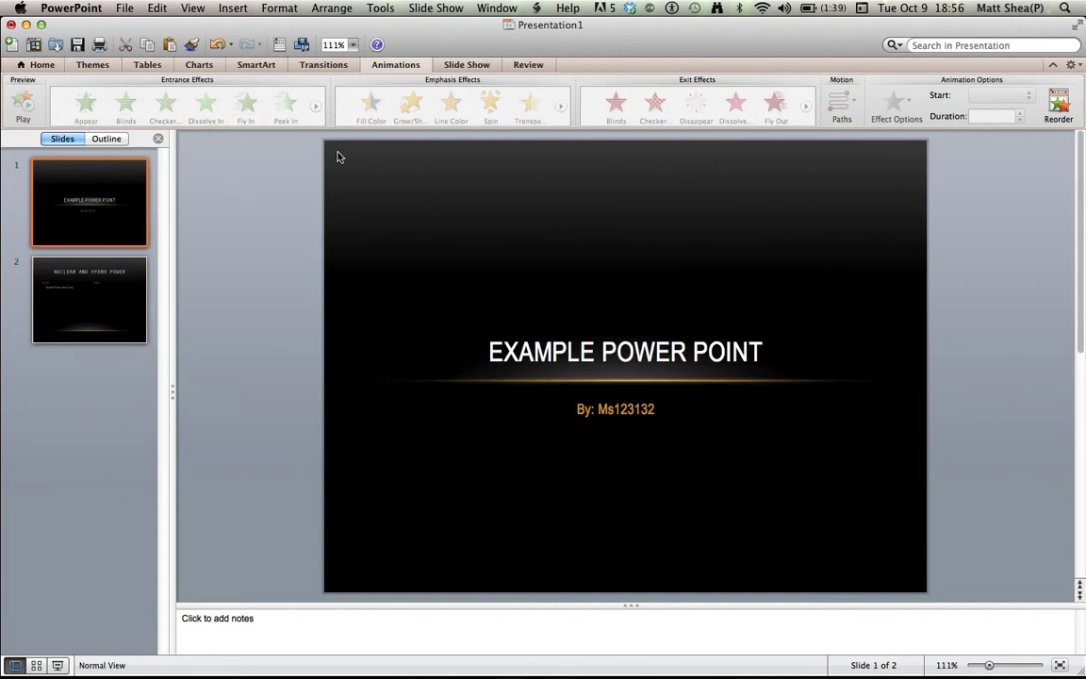
# - Give the slide title a Checkerboard entrance effect, after previewing Appear and Blinds
pyautogui.click(585, 337)
pyautogui.click(86, 105)
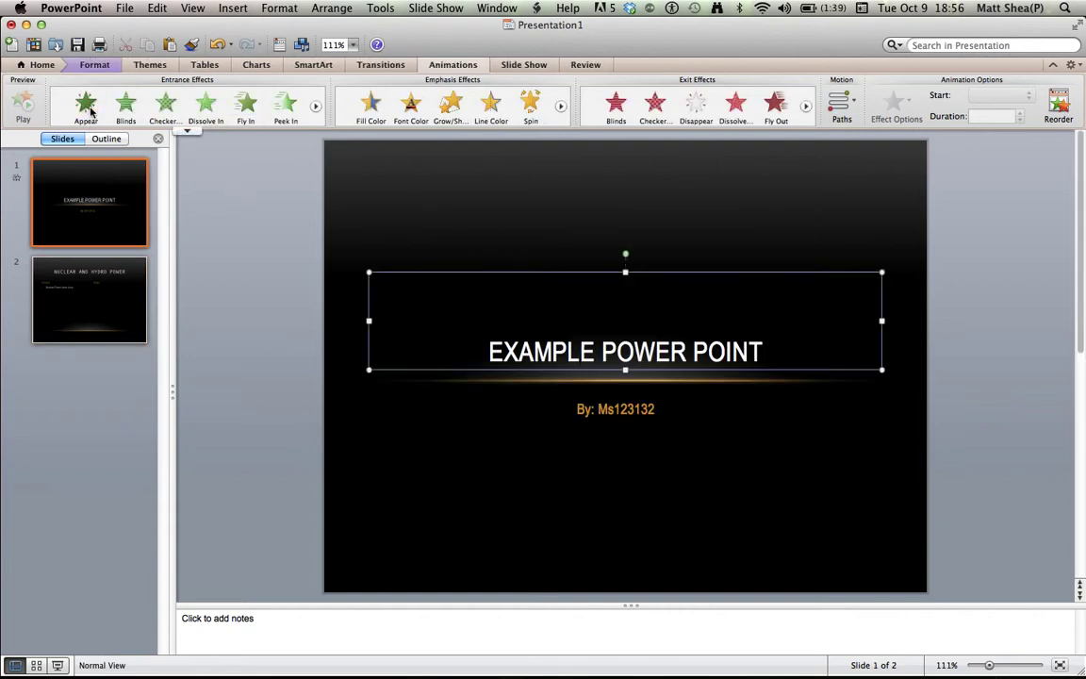
pyautogui.click(446, 394)
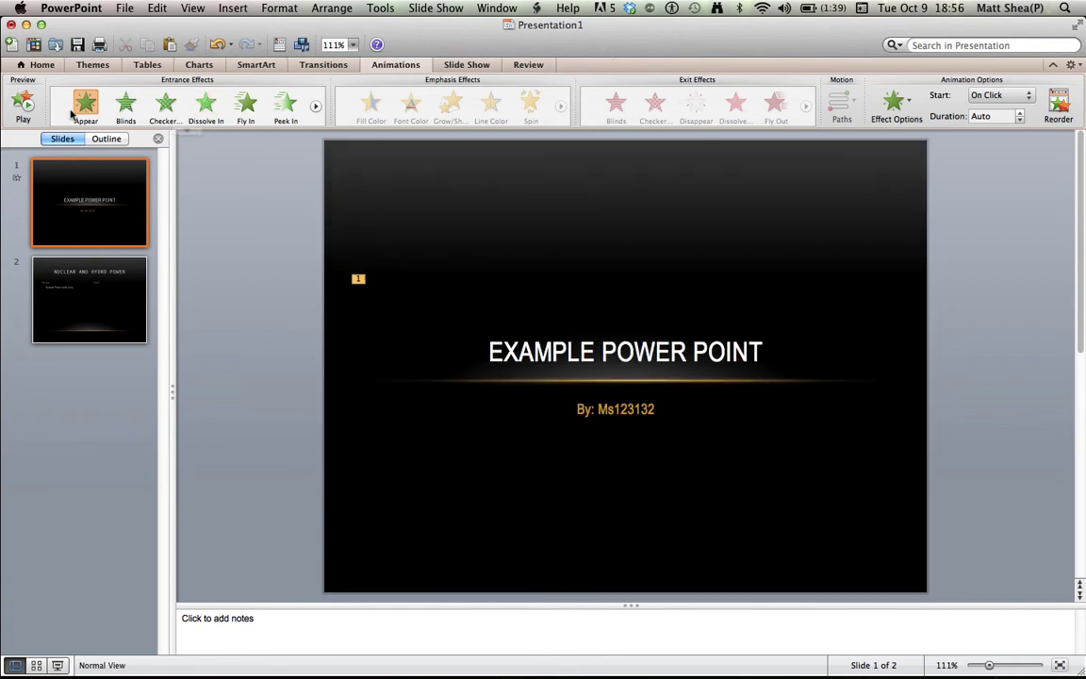
pyautogui.click(86, 102)
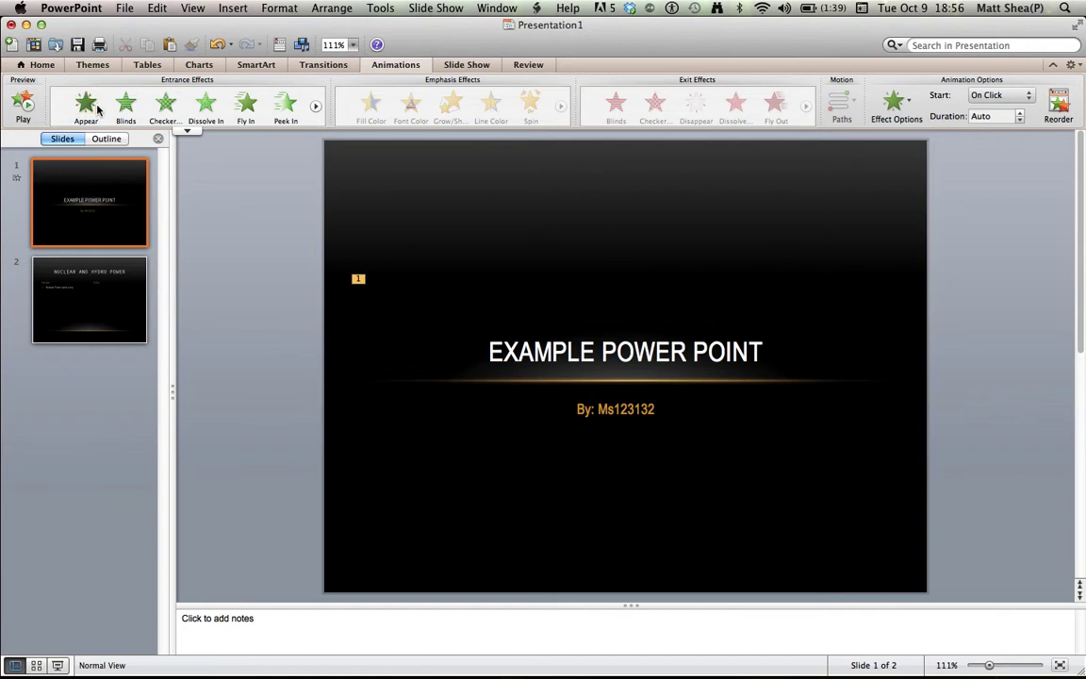
pyautogui.click(123, 107)
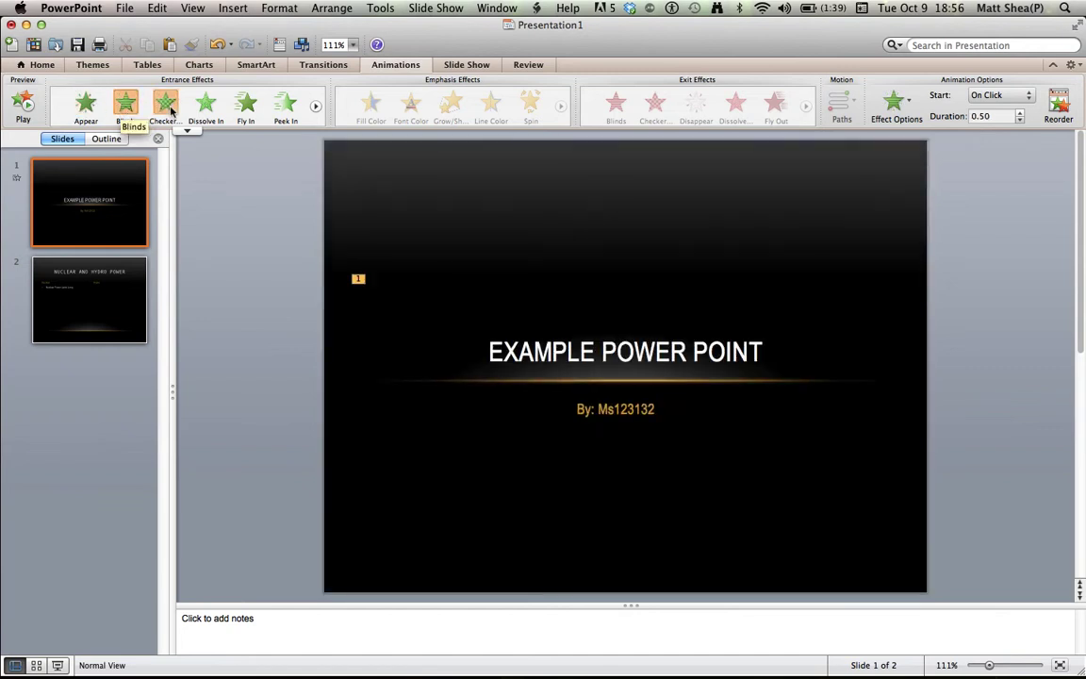
pyautogui.click(167, 108)
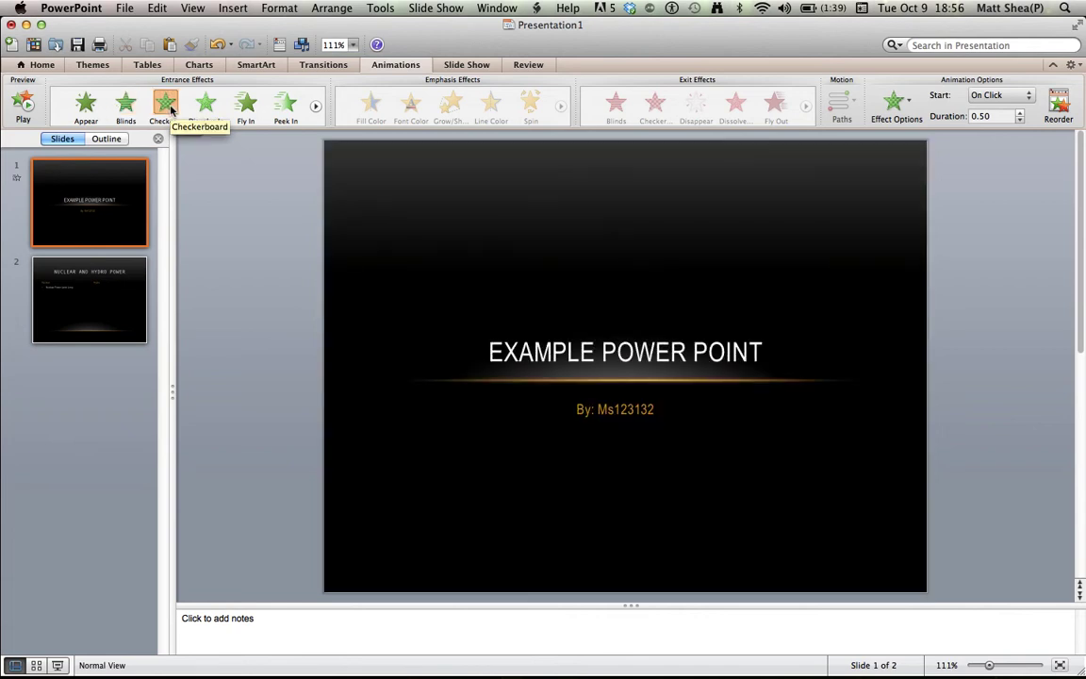
# - Apply the Fly In entrance effect to the subtitle so it plays second
pyautogui.click(618, 432)
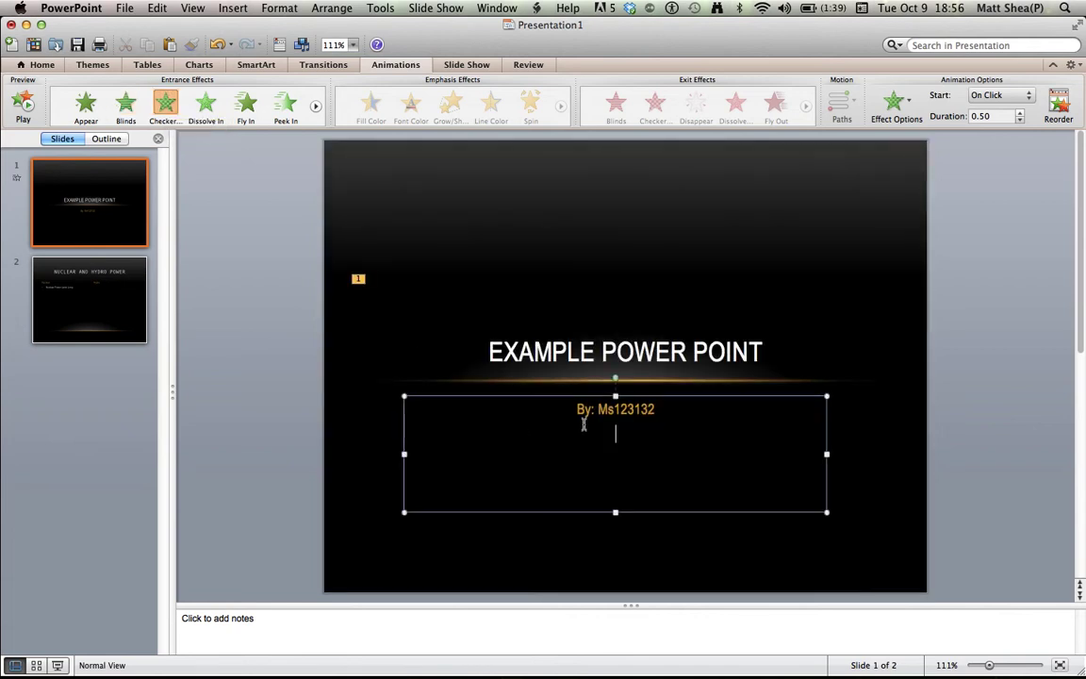
pyautogui.click(248, 105)
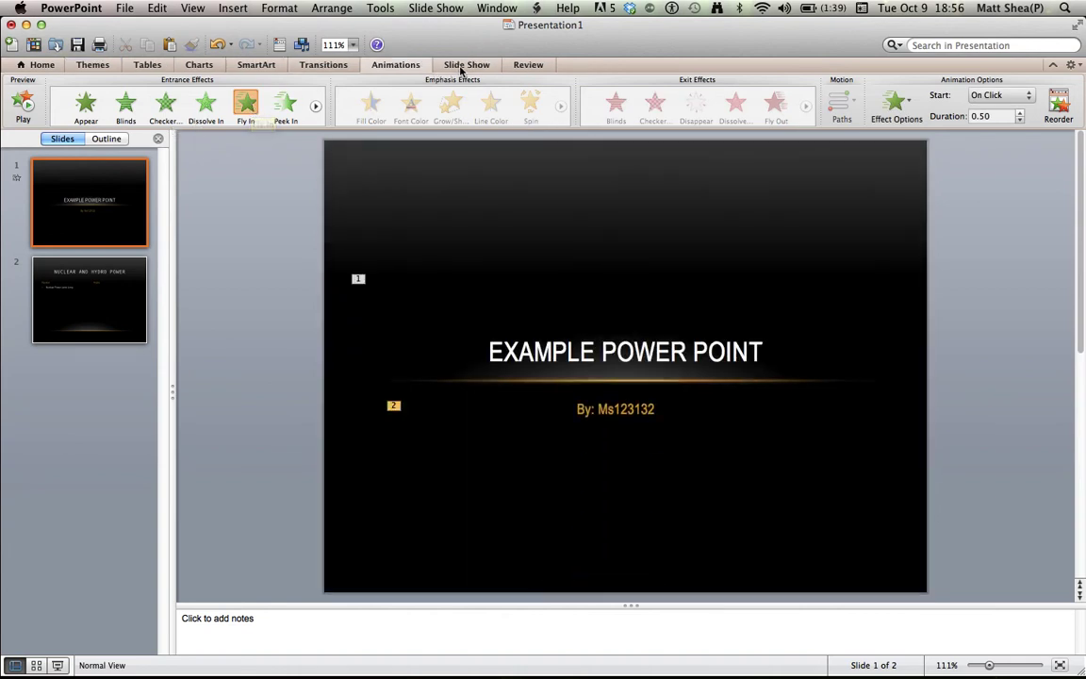
pyautogui.click(462, 68)
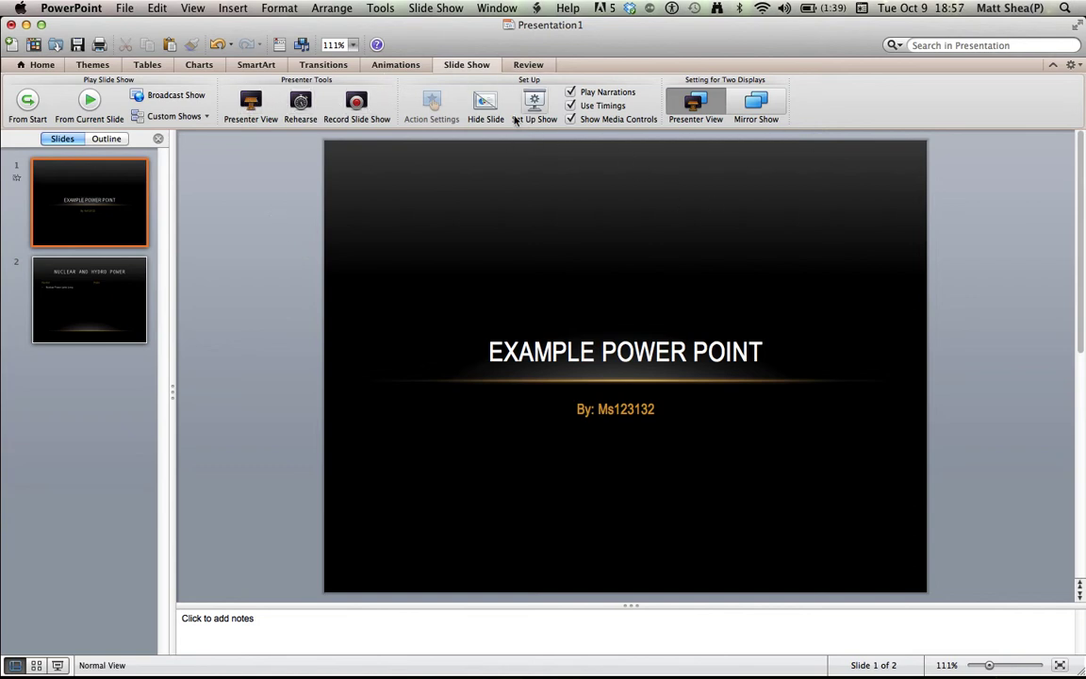
# - Look over the Review tab, then the SmartArt graphic options
pyautogui.click(528, 64)
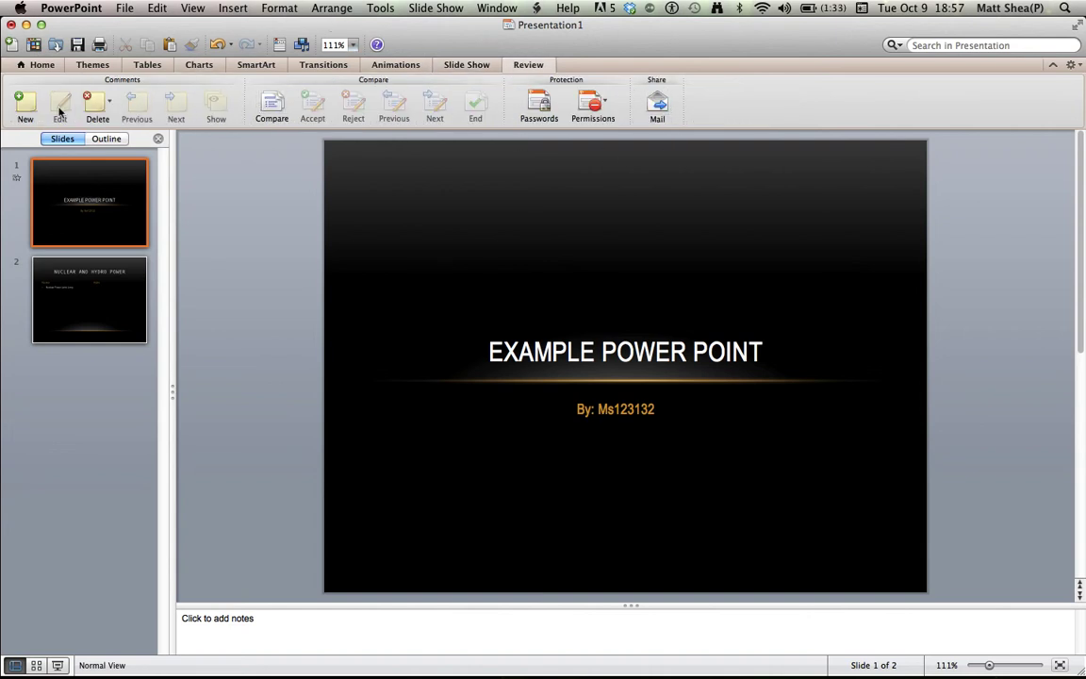
pyautogui.click(255, 66)
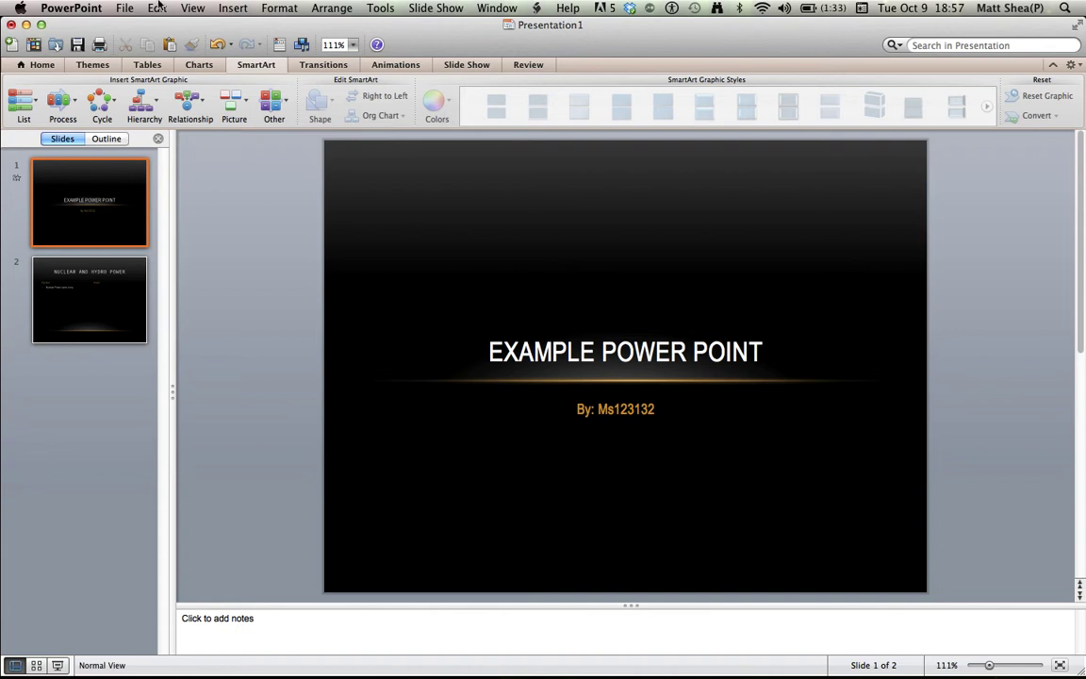
# - Close the presentation choosing Don't Save, then bring up the Dock on the desktop
pyautogui.click(11, 25)
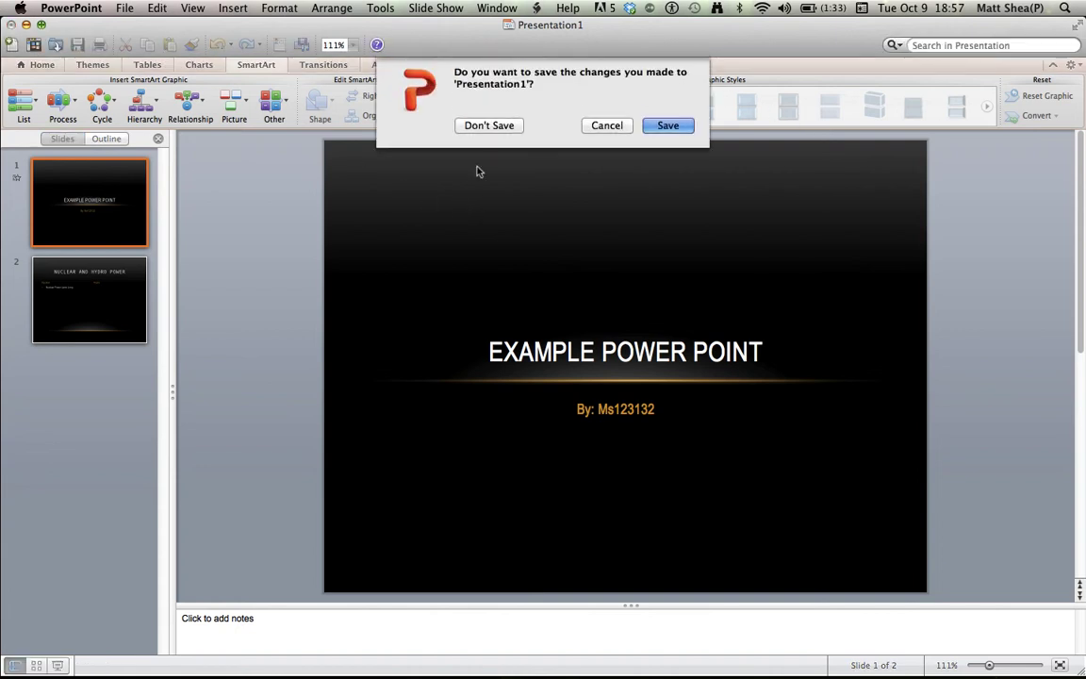
pyautogui.click(484, 127)
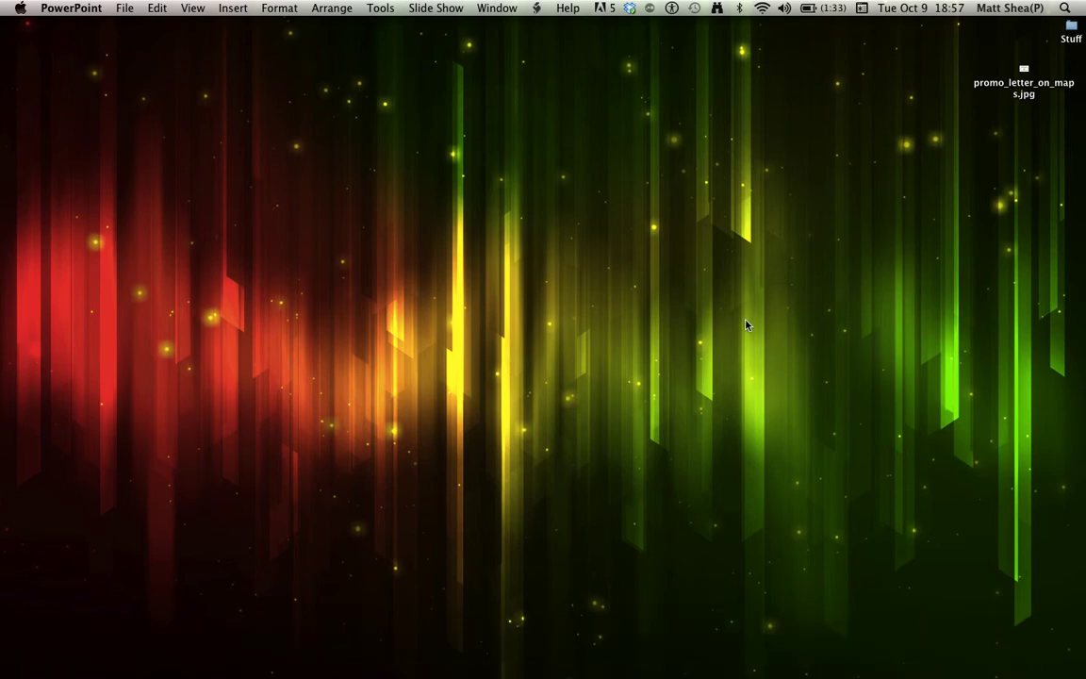
pyautogui.moveTo(227, 665)
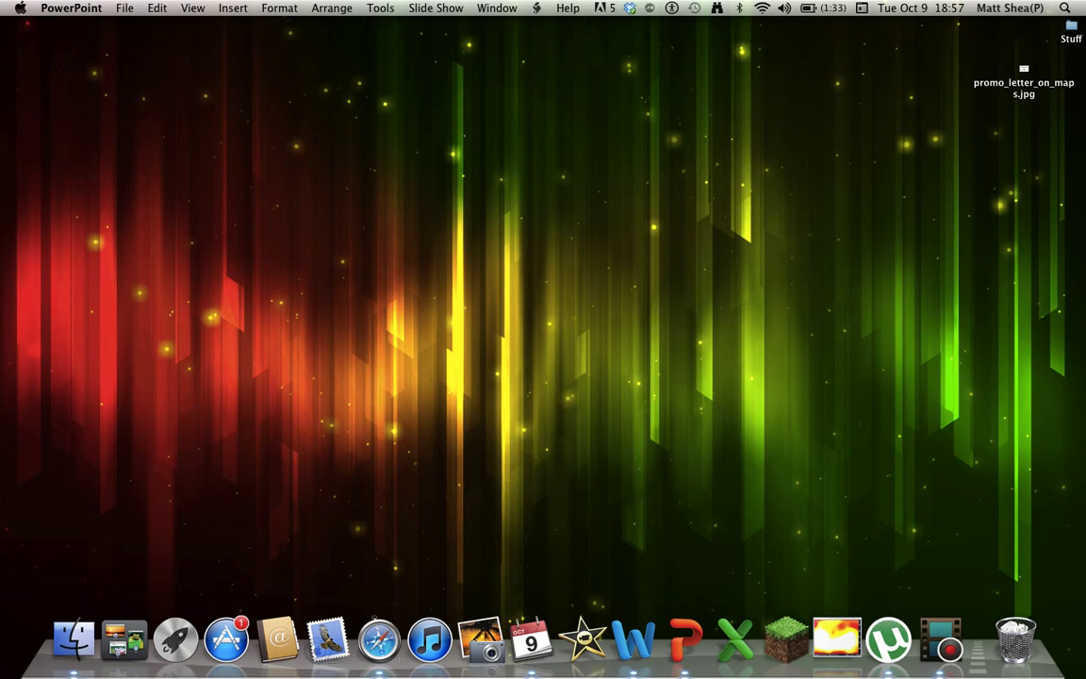
pyautogui.rightClick(948, 650)
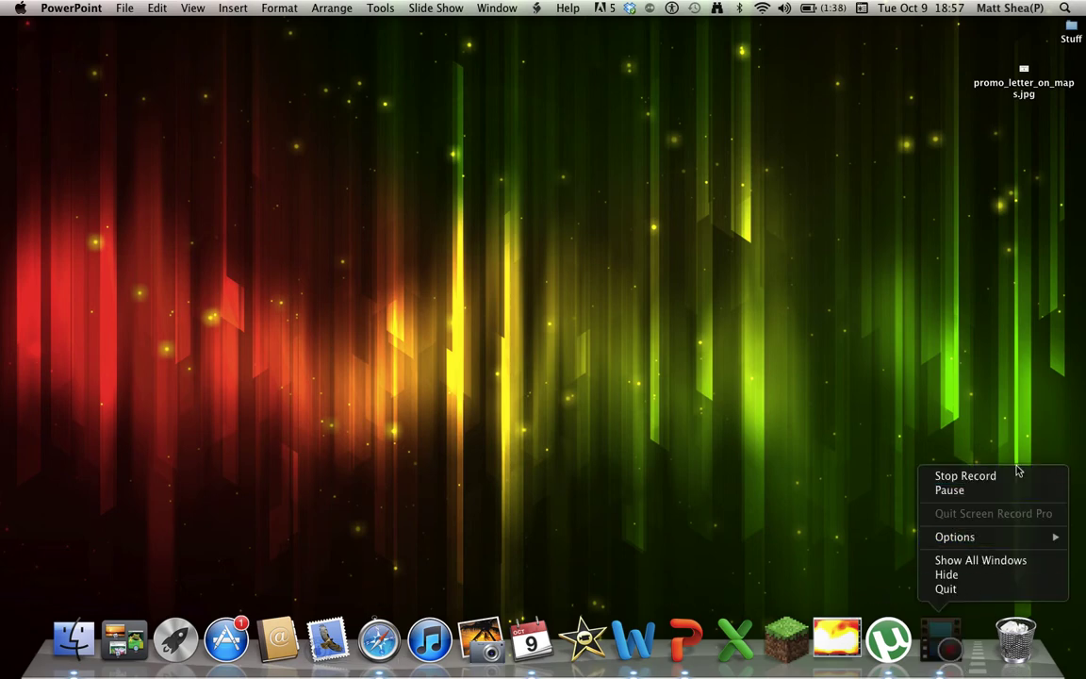